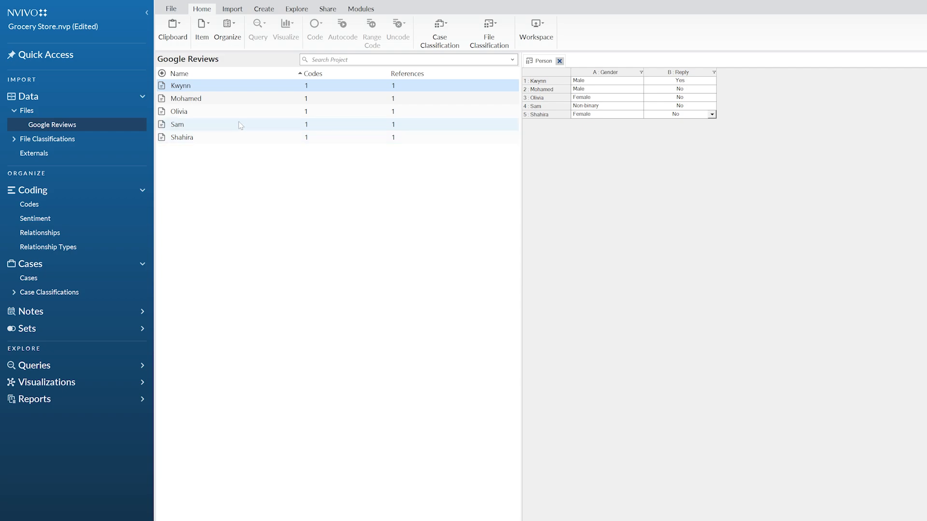
Open the first review in Google Reviews and show the project's Codes list beside it.
double_click(262, 86)
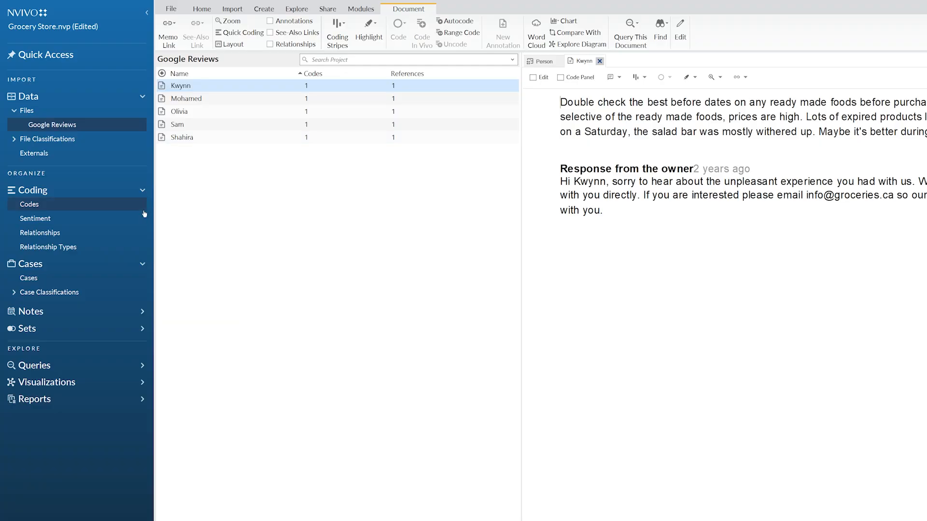
left_click(123, 211)
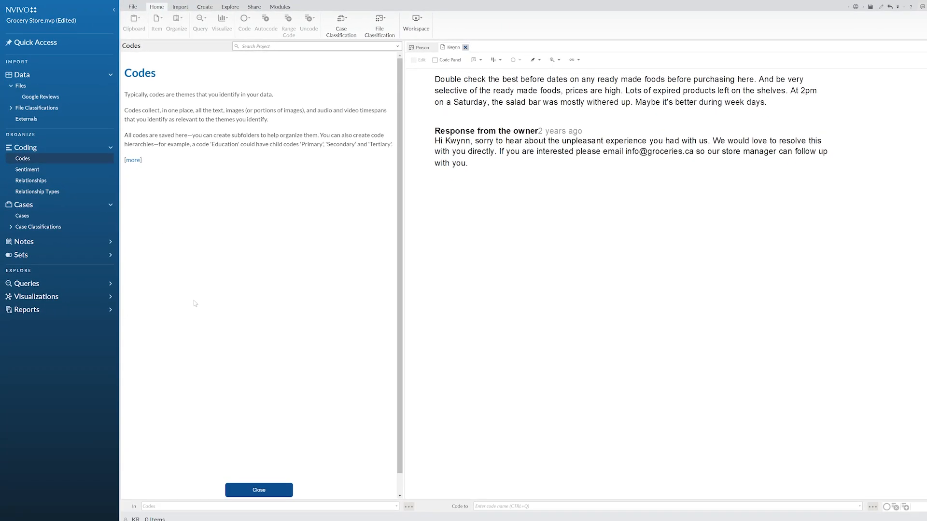
left_click(246, 491)
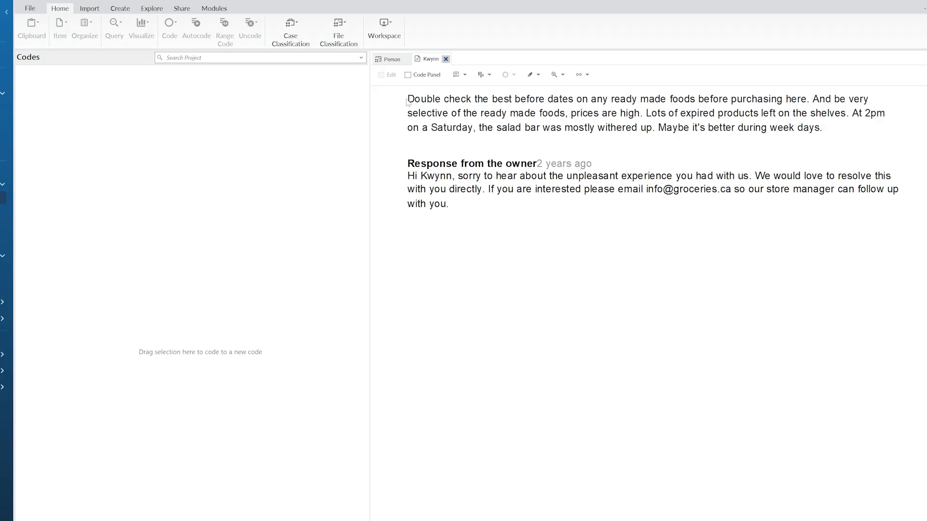
Code the review's opening sentence about best before dates to a new code named Expired Food.
left_click_drag(408, 99, 246, 148)
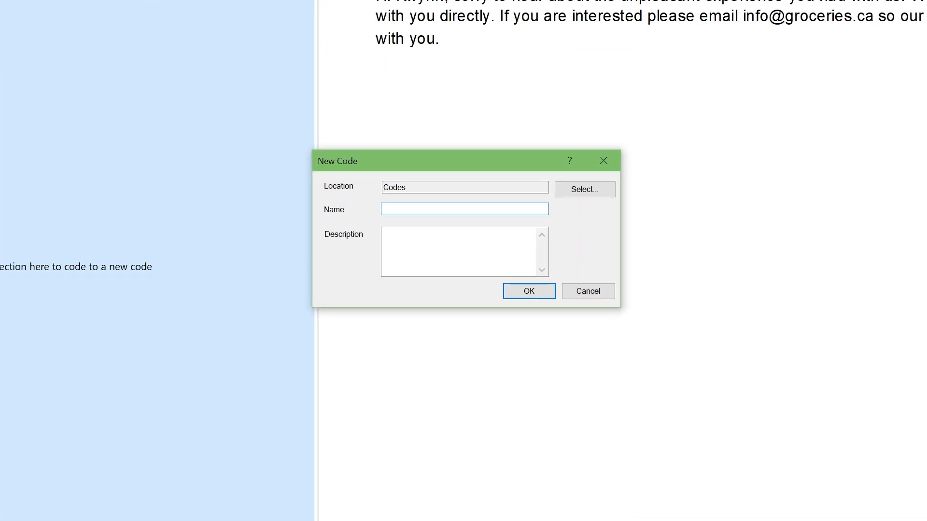
type("Expired Food")
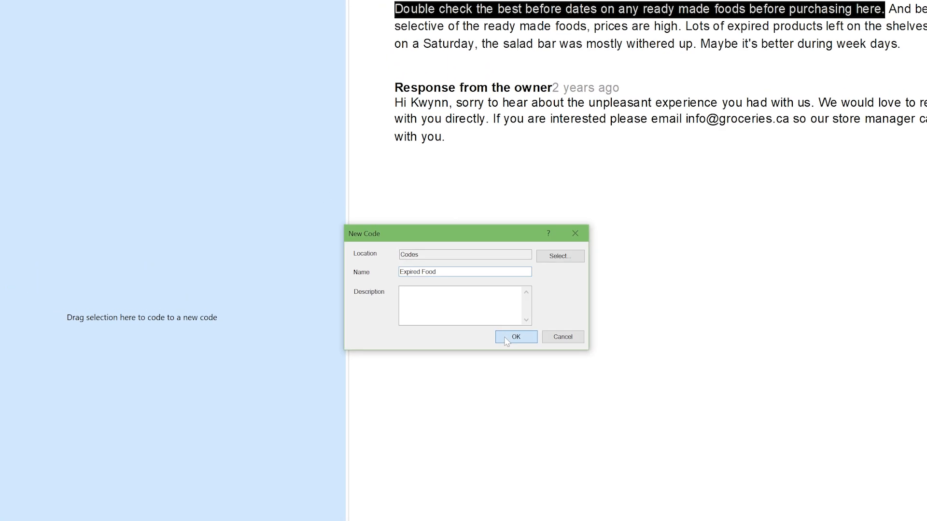
left_click(504, 337)
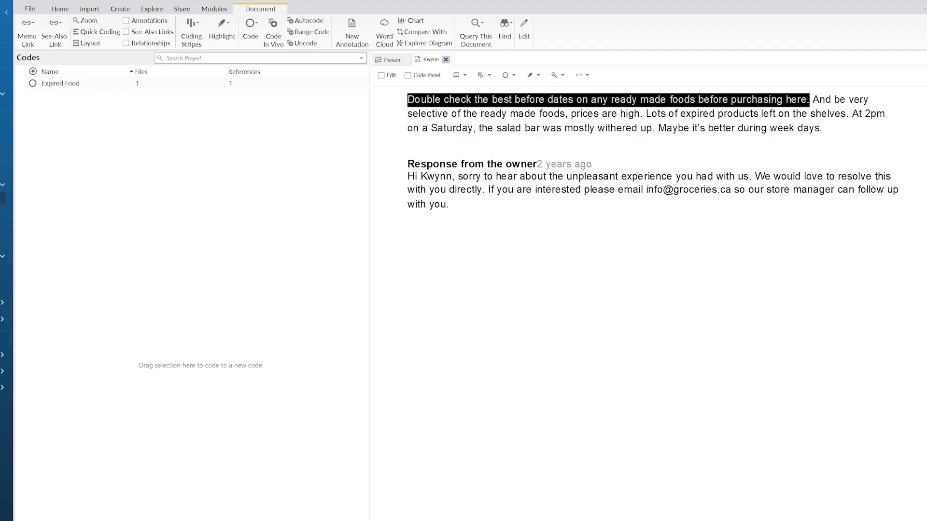
Code the sentence about selective ready made foods and high prices to a new code named High Prices.
left_click(812, 99)
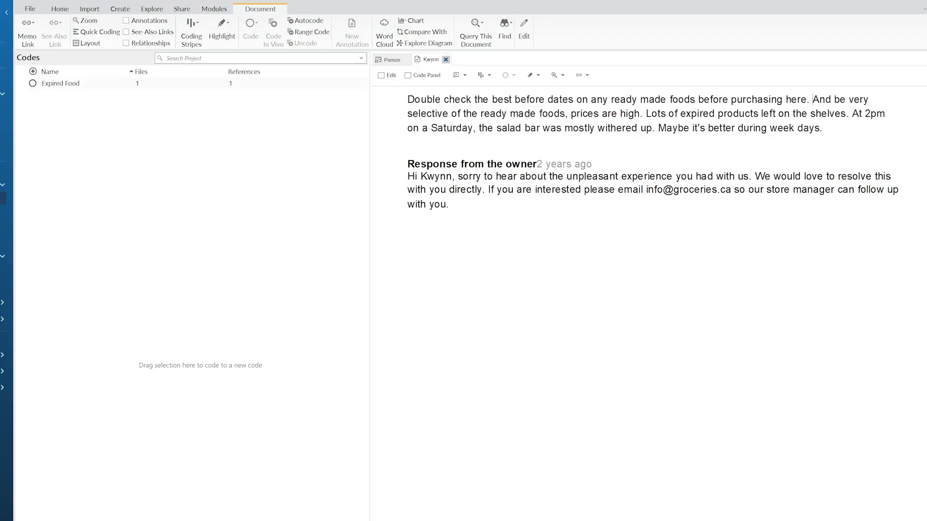
left_click_drag(812, 100, 283, 151)
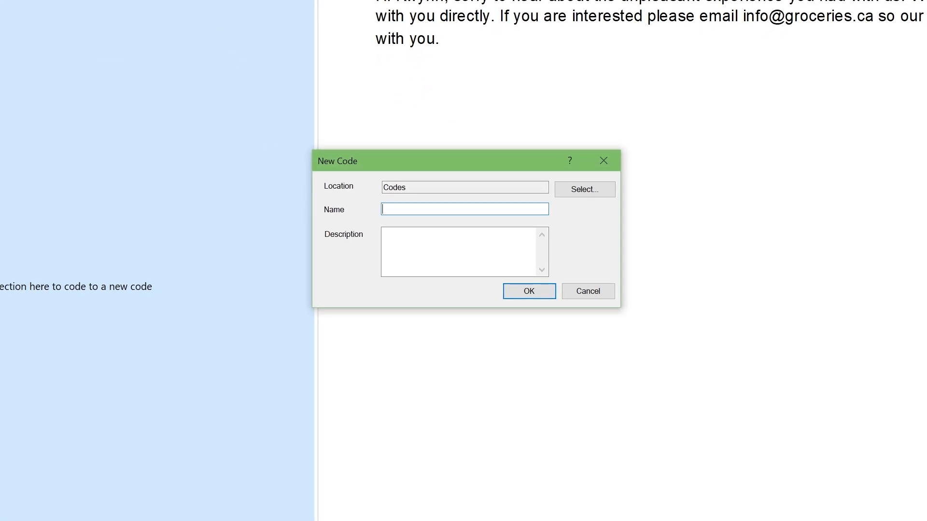
type("High Prices")
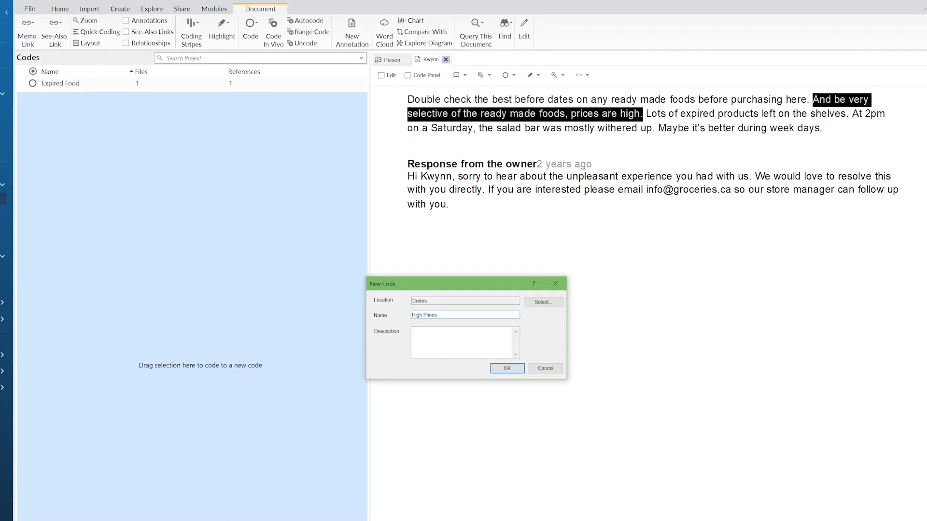
left_click(506, 369)
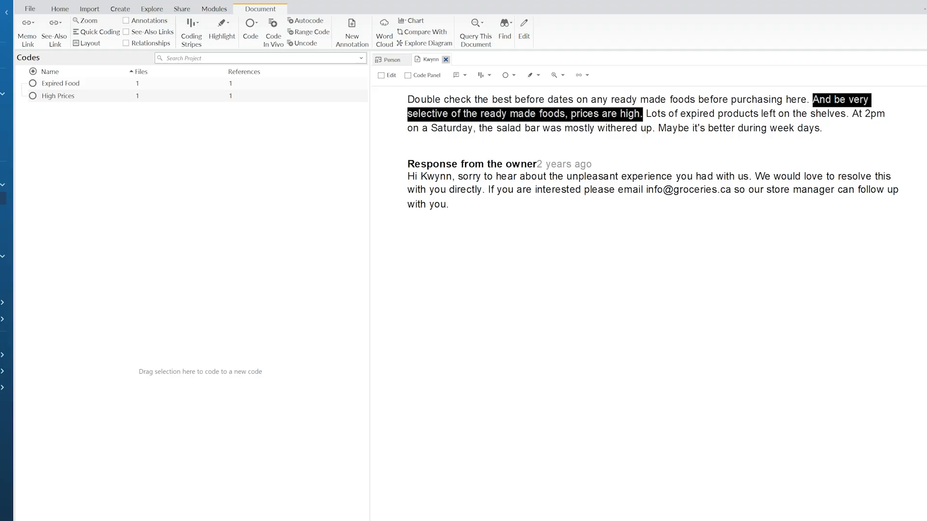
Code the remaining passage, from "Lots of expired products" to "week days", to Expired Food and close the review.
left_click_drag(646, 114, 104, 86)
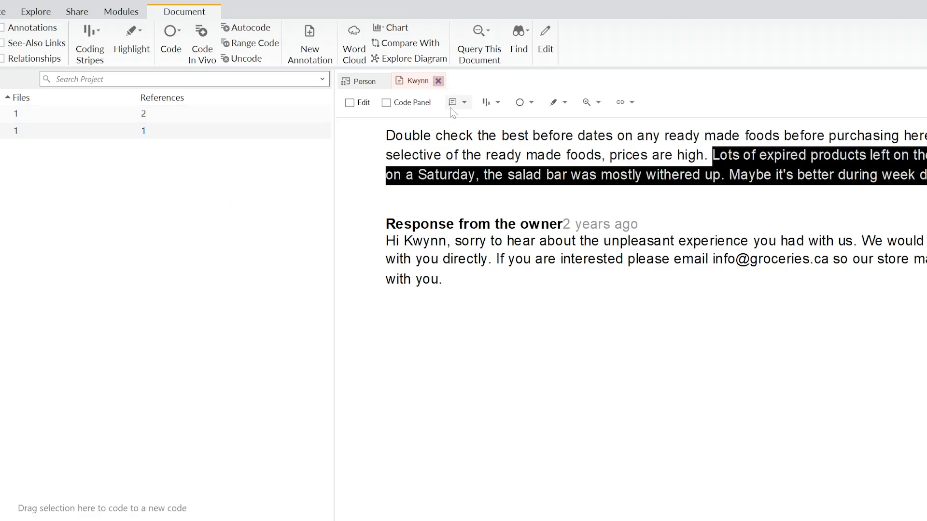
left_click(439, 81)
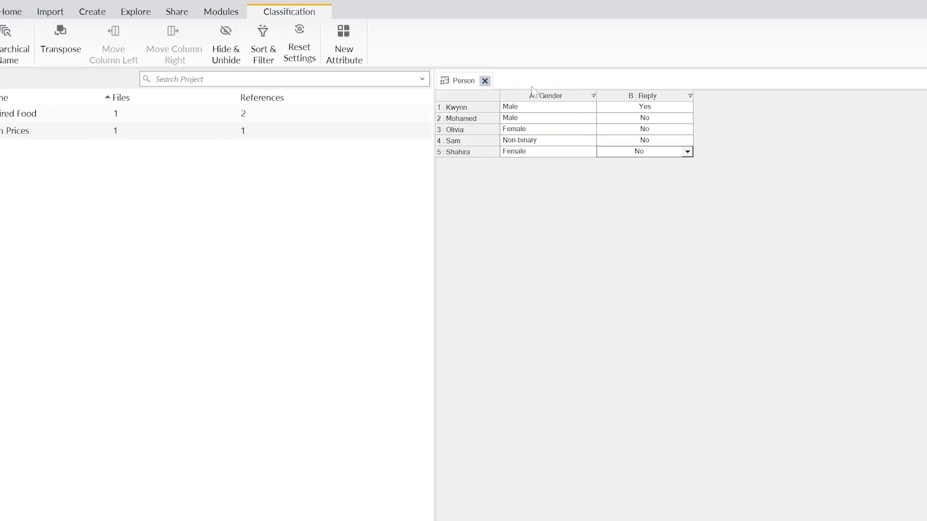
Open the second review in Google Reviews and show the project's Codes list beside it.
left_click(155, 172)
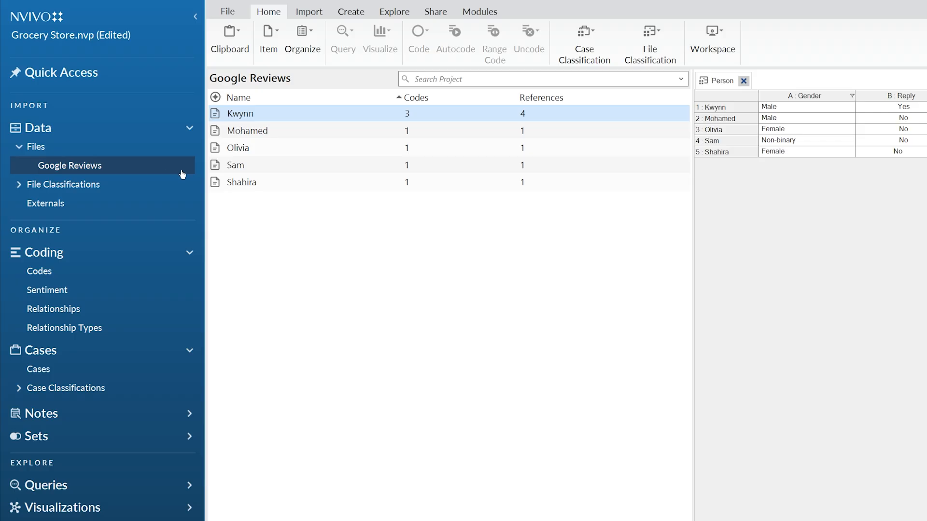
left_click(311, 130)
double_click(291, 122)
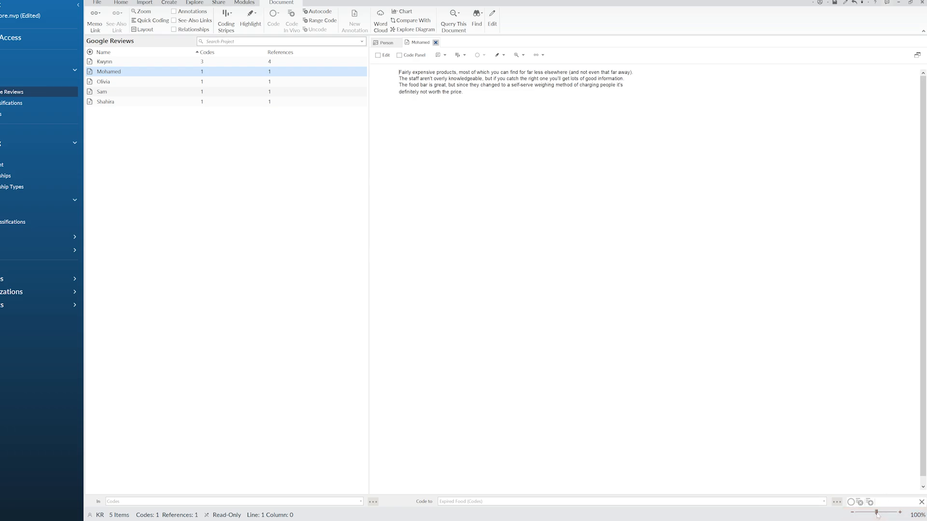
left_click_drag(877, 515, 882, 516)
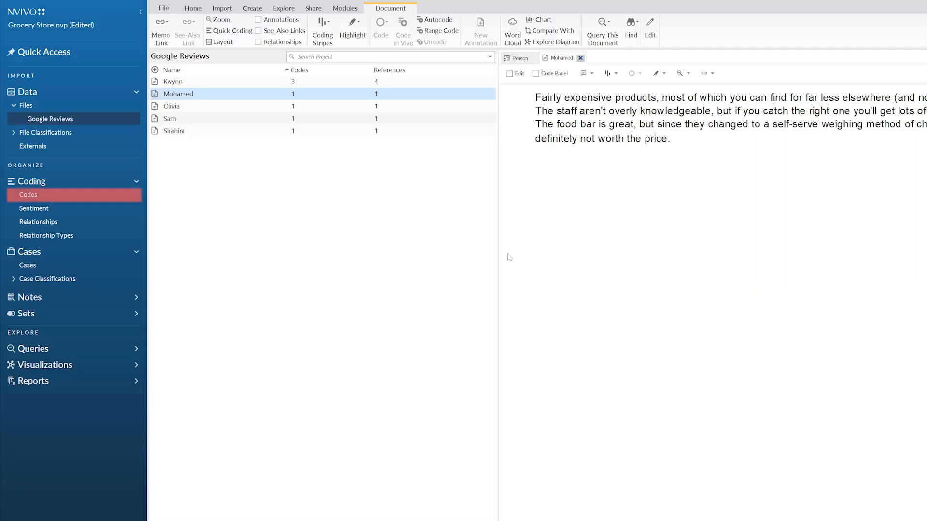
left_click(88, 199)
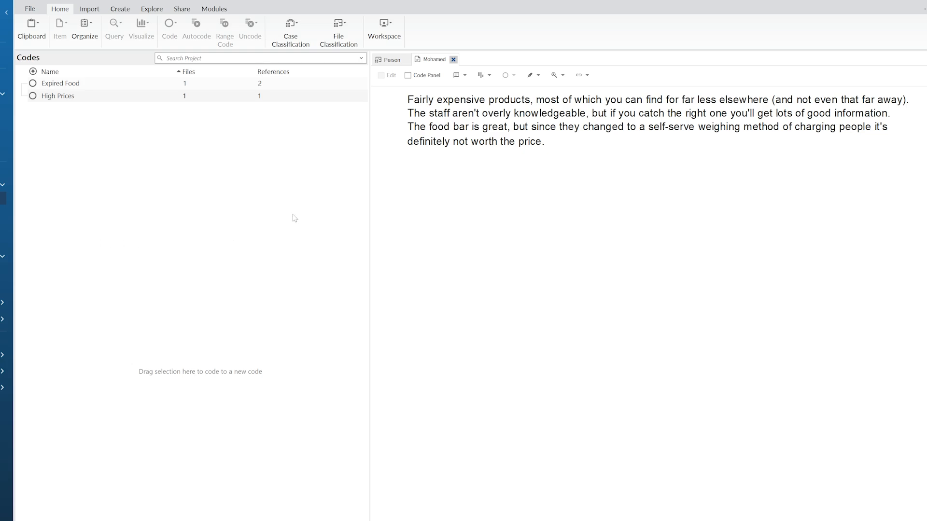
Code the sentence about expensive products and the one about the food bar's price to the existing High Prices code.
left_click_drag(408, 99, 101, 96)
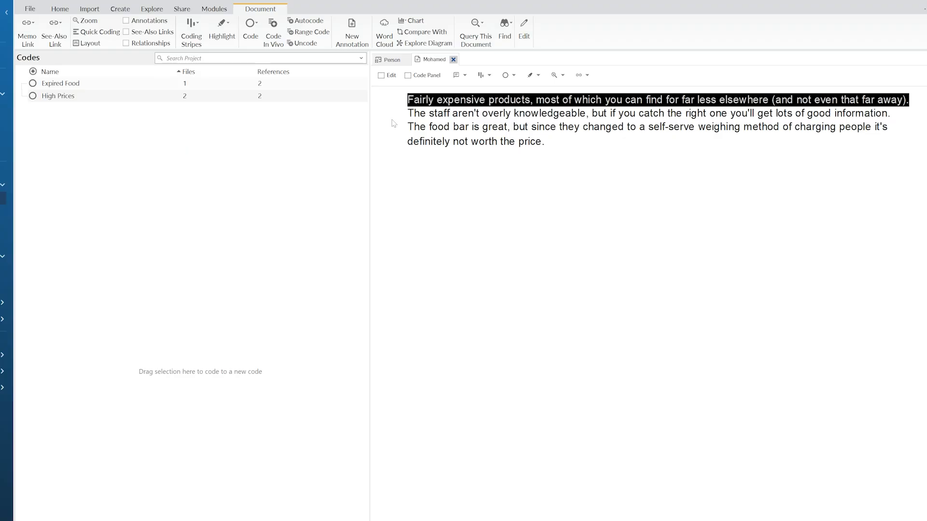
mouse_move(407, 127)
left_mouse_down()
mouse_move(544, 126)
mouse_move(491, 146)
mouse_move(248, 142)
mouse_move(117, 100)
left_mouse_up()
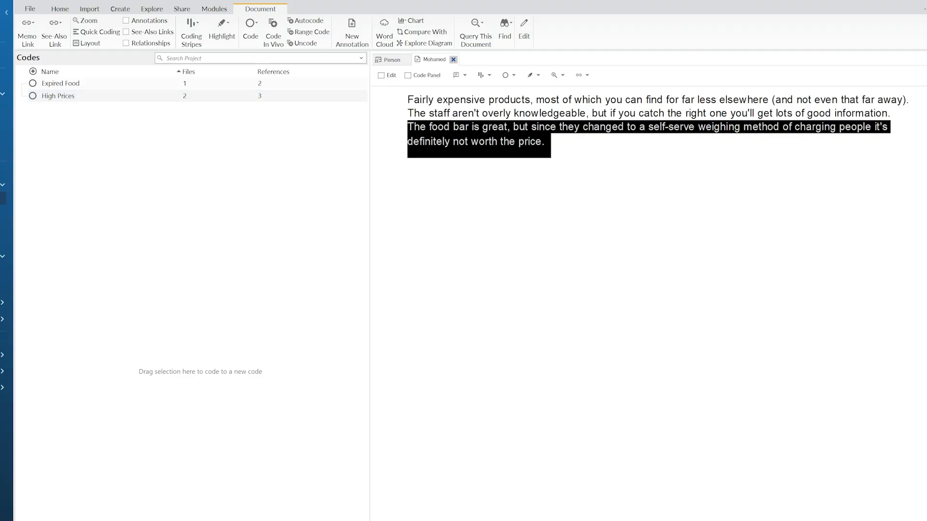
Code the sentence about the staff's knowledge to a new code named Unknowledgeable Staff and close the review.
left_click_drag(407, 113, 890, 113)
left_click_drag(811, 113, 283, 176)
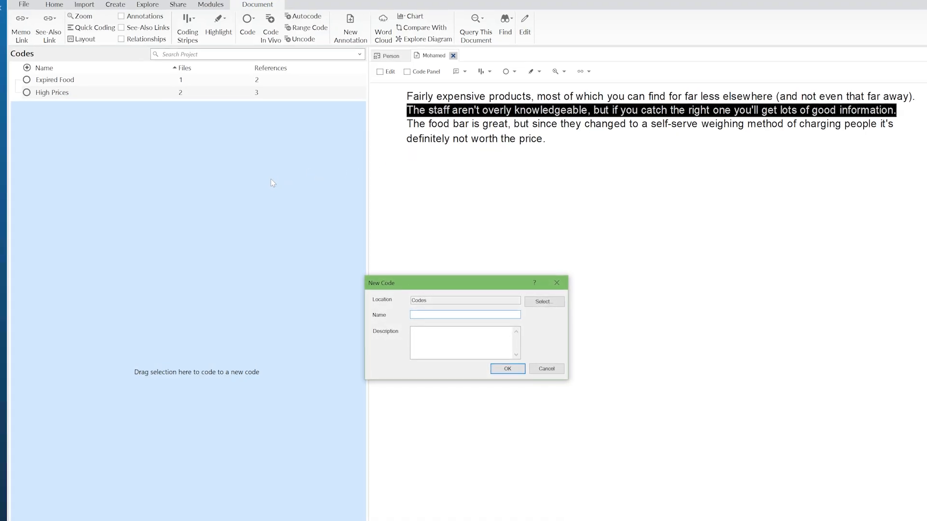
type("Unknowledgeable Staff")
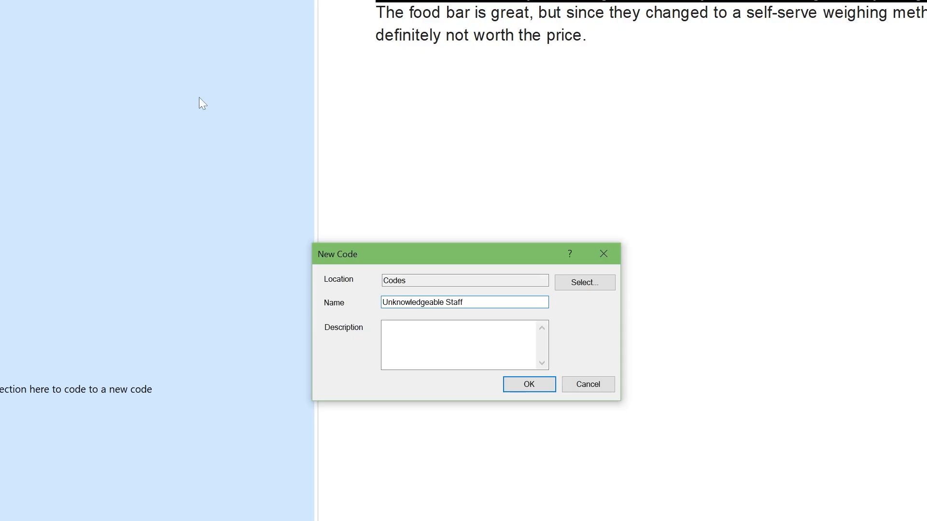
left_click(543, 390)
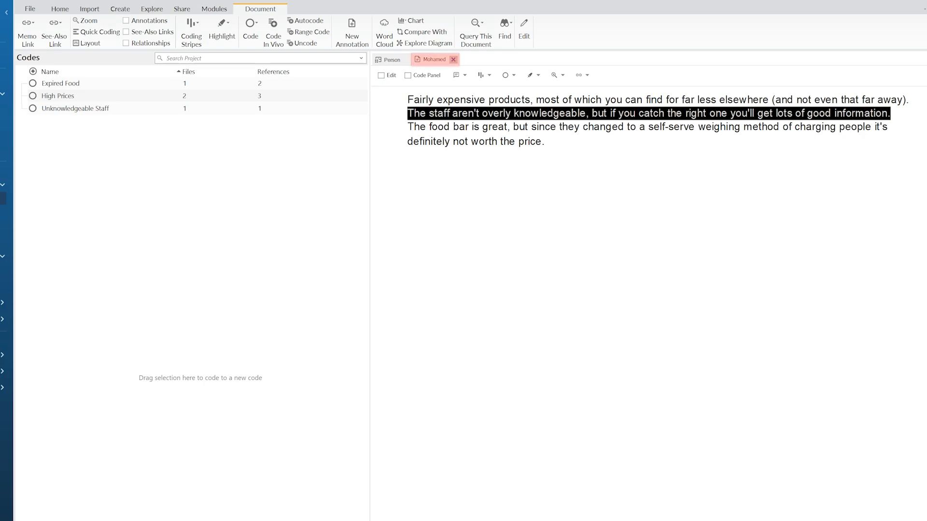
left_click(453, 59)
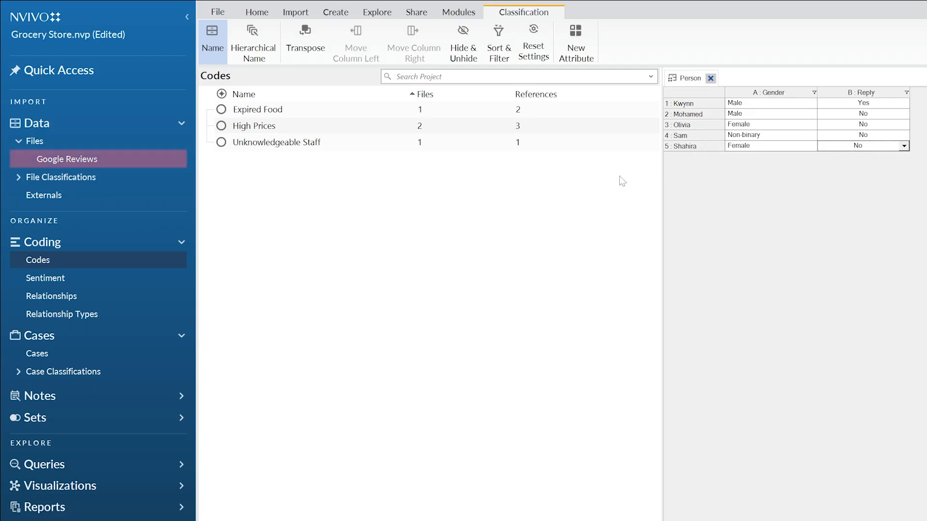
Open the third review in Google Reviews and show the project's Codes list beside it.
left_click(99, 163)
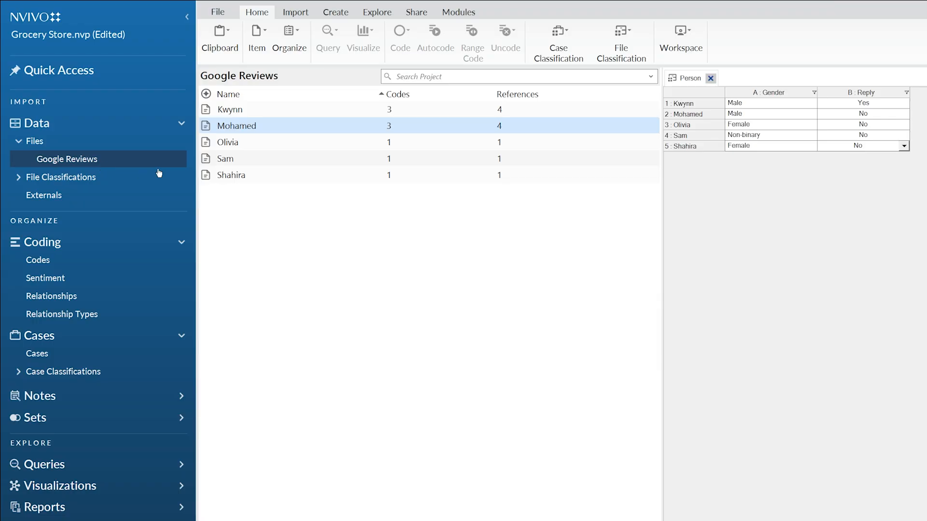
left_click(272, 145)
double_click(272, 144)
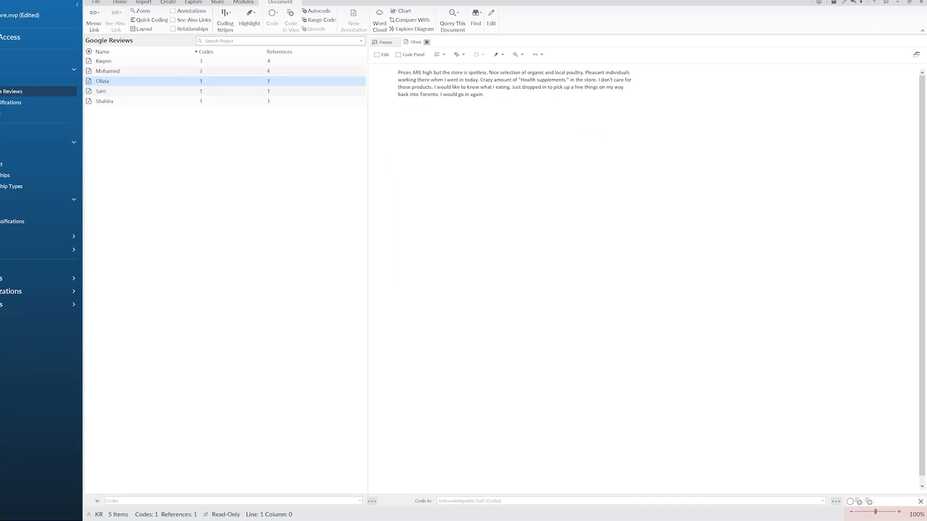
left_click(885, 516)
left_click_drag(877, 511, 881, 513)
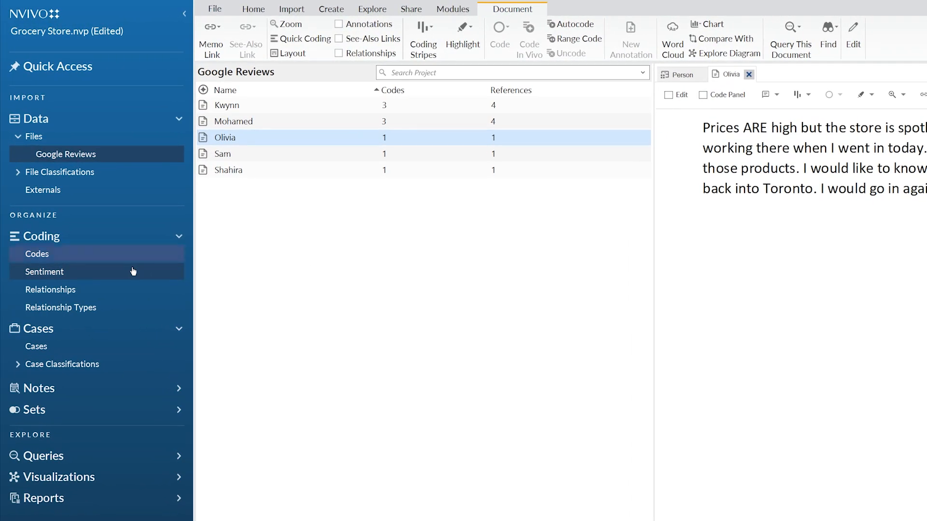
left_click(106, 263)
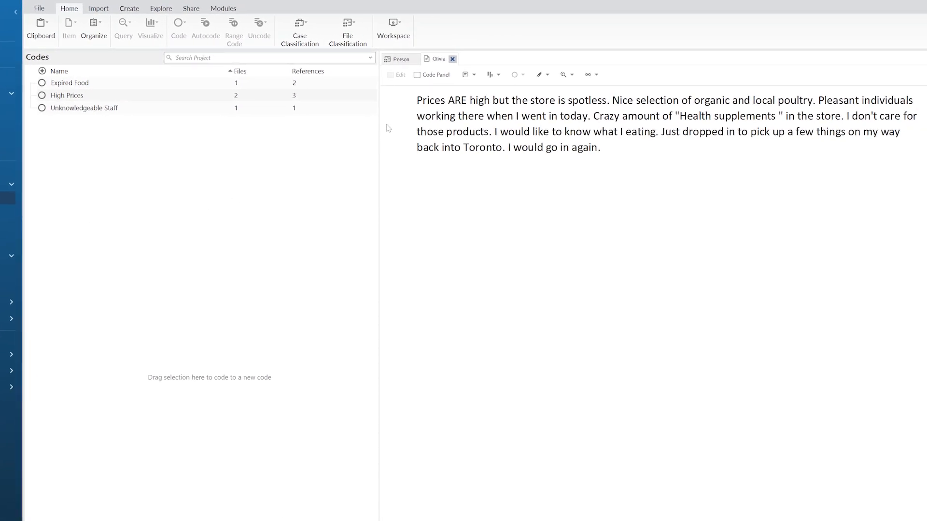
Code the third review's opening sentence, "Prices ARE high but the store is spotless", to the recent code High Prices.
left_click_drag(417, 101, 609, 101)
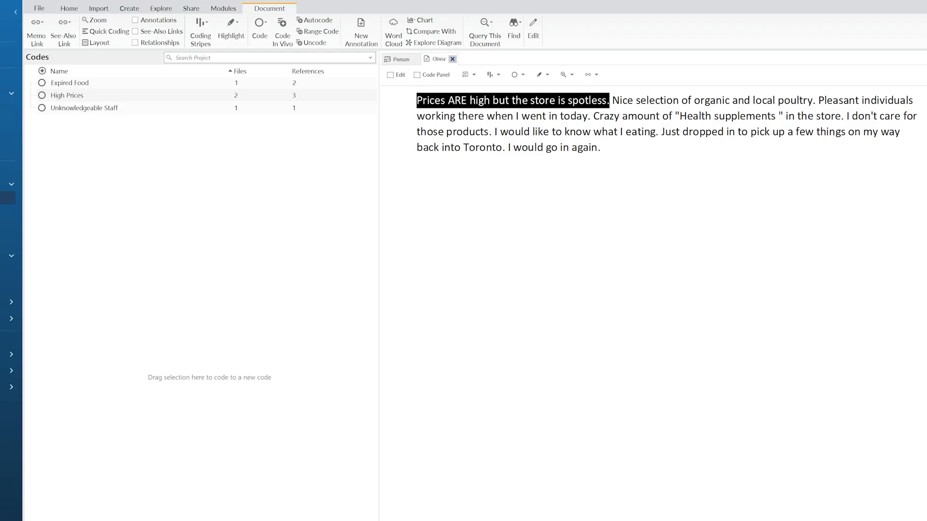
right_click(606, 104)
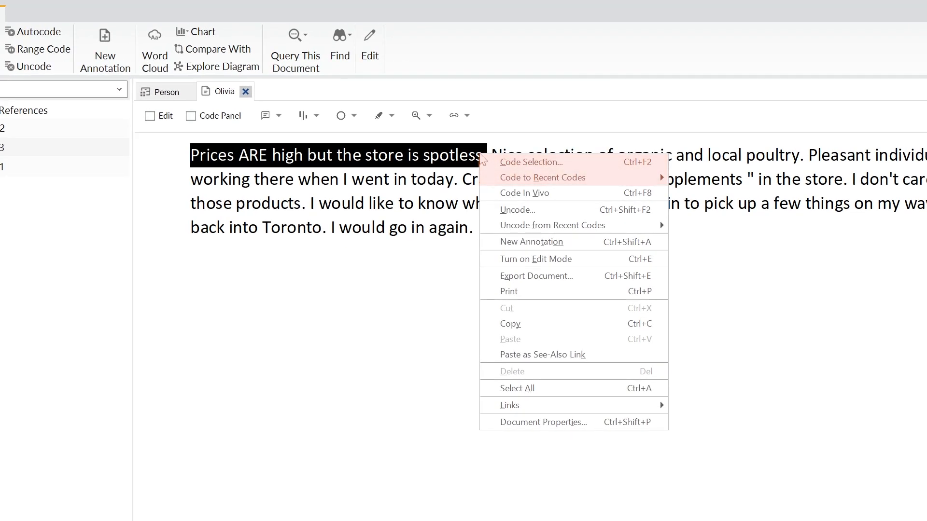
mouse_move(607, 183)
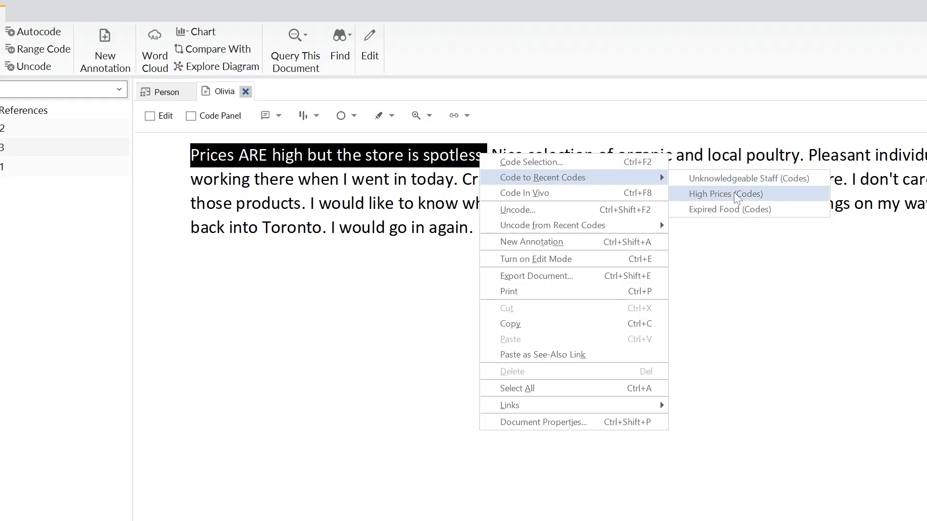
left_click(775, 199)
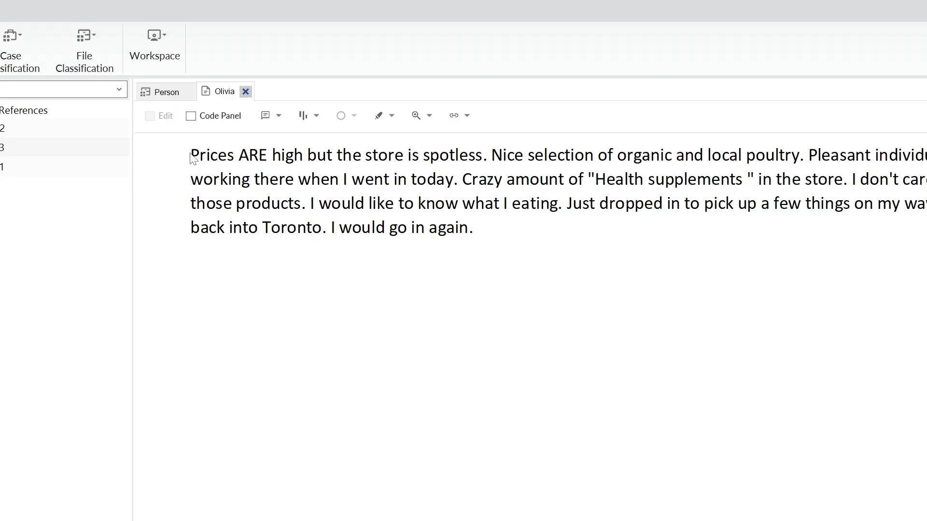
Code the third review's opening sentence about high prices and the spotless store to a new top-level code named Clean Store.
left_click_drag(191, 155, 485, 157)
right_click(472, 160)
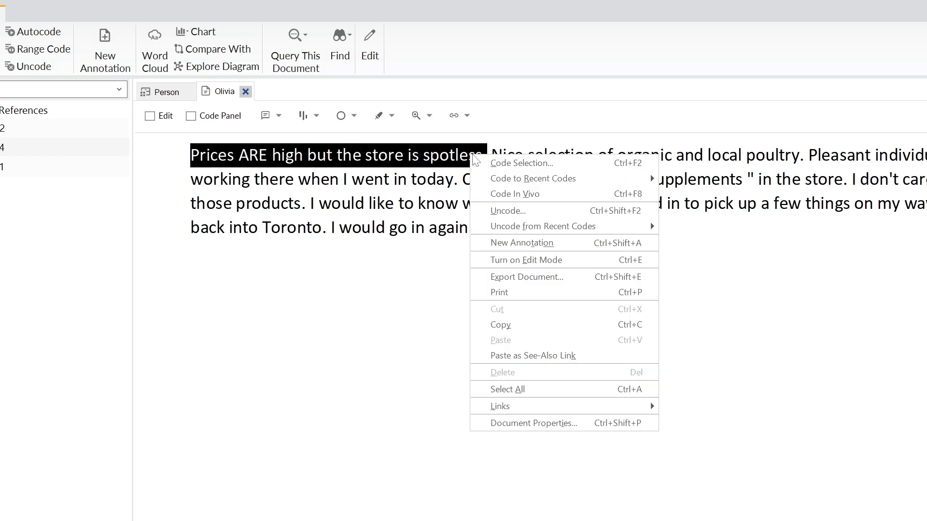
left_click(485, 165)
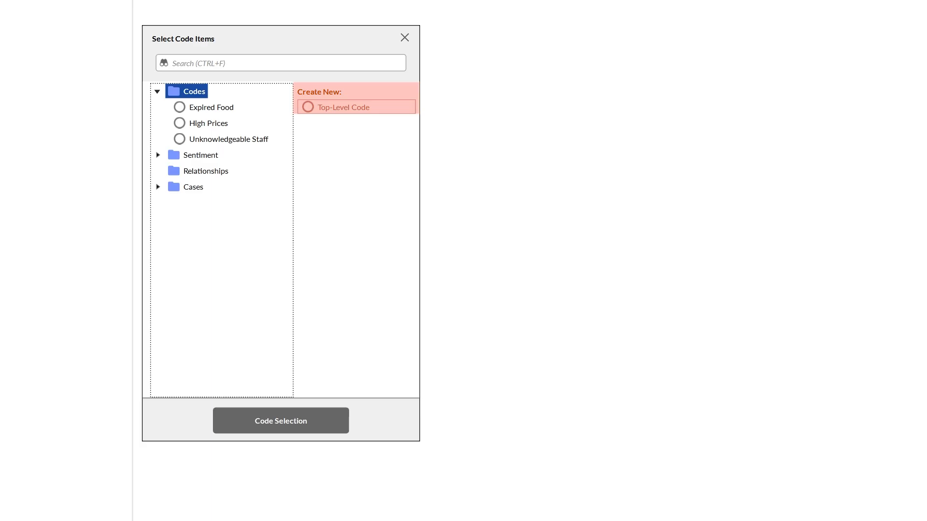
left_click(309, 110)
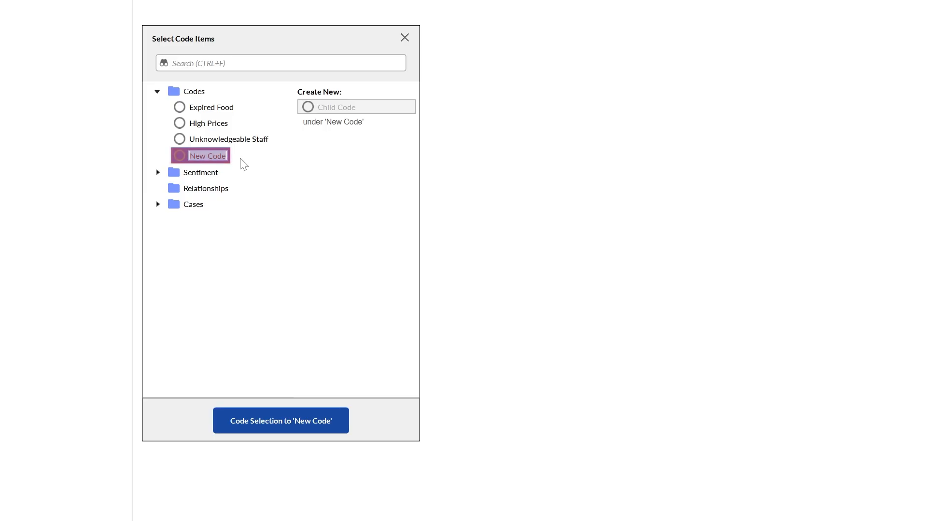
type("Clean")
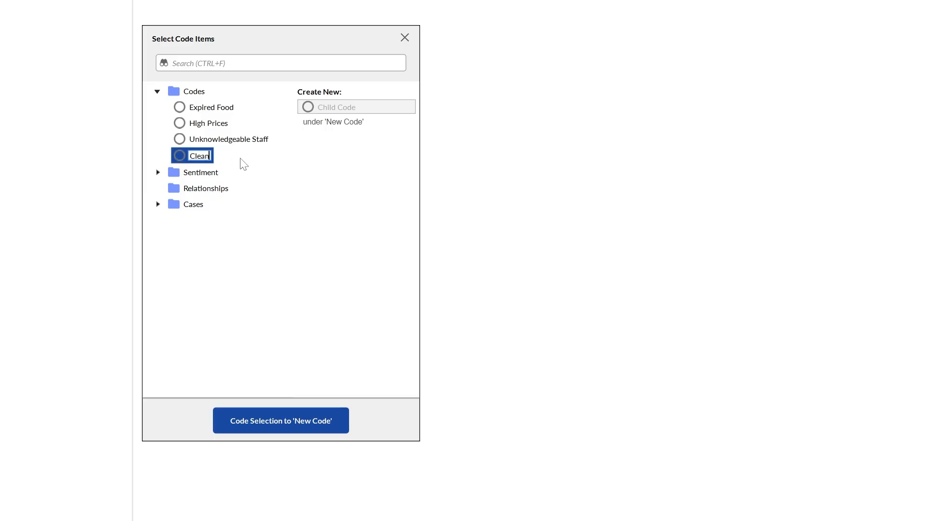
type(" Store")
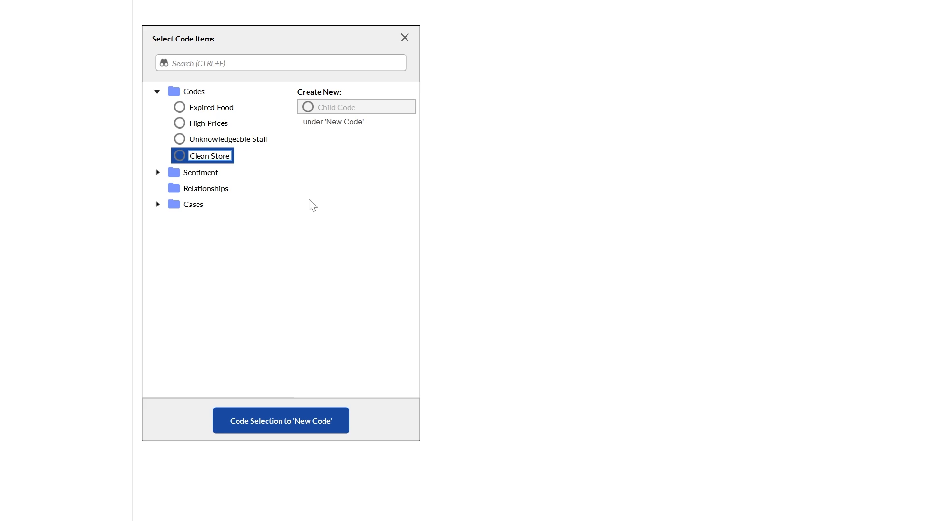
left_click(346, 425)
left_click(346, 425)
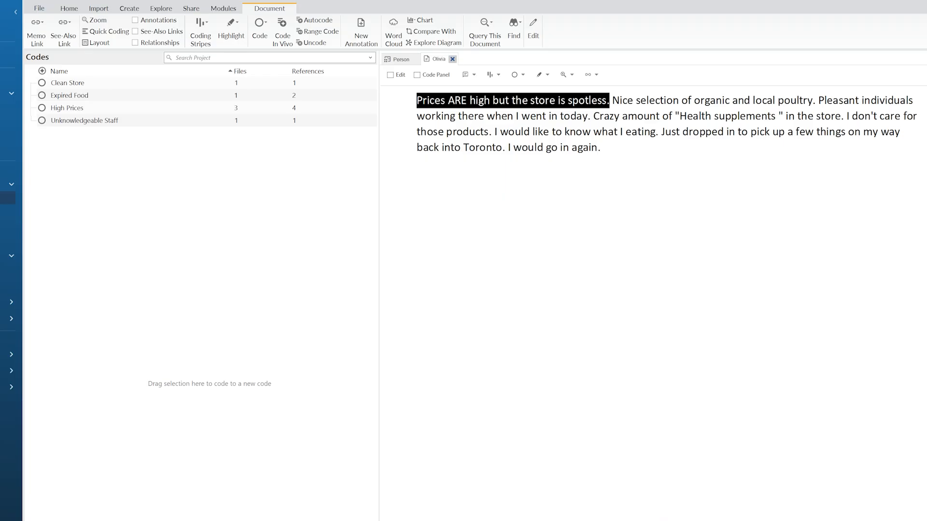
Code the sentence about the nice selection of organic and local poultry to a new code named Good Selection.
left_click_drag(612, 100, 816, 101)
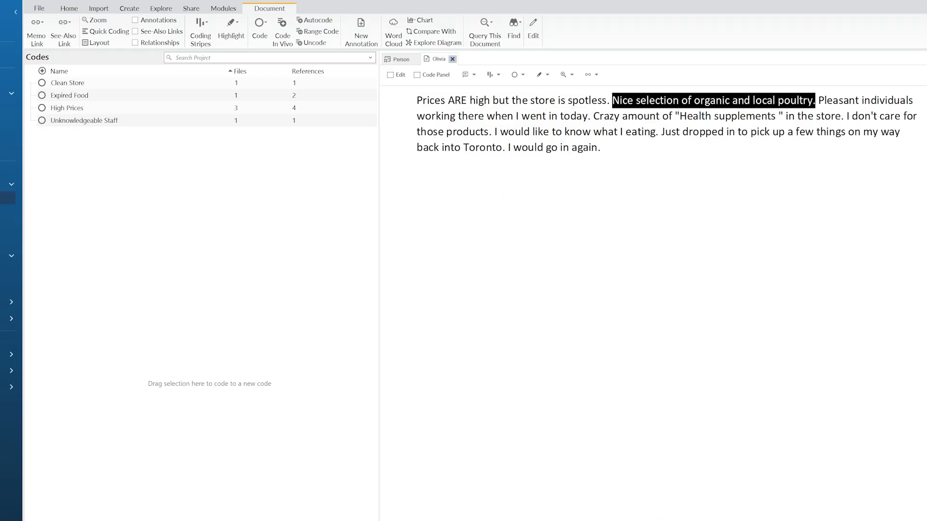
left_click_drag(731, 104, 328, 233)
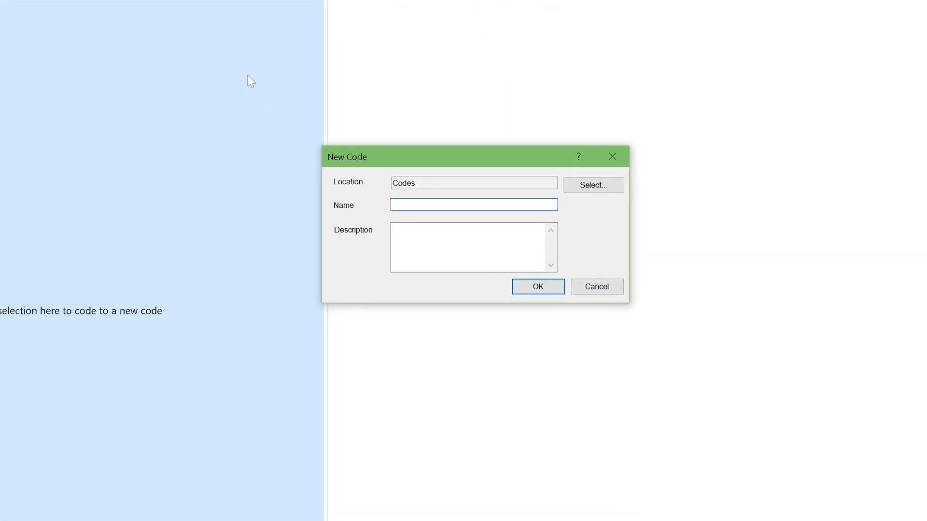
type("Good S")
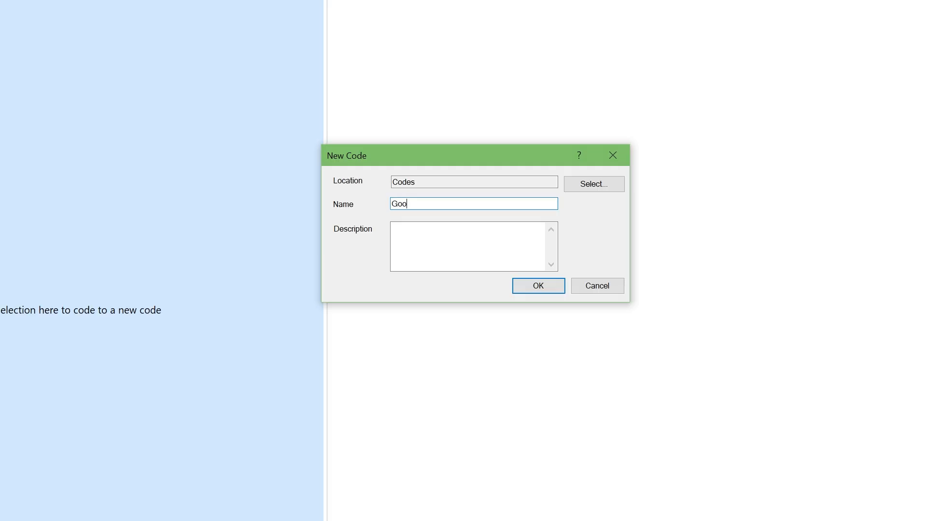
type("election")
left_click(526, 286)
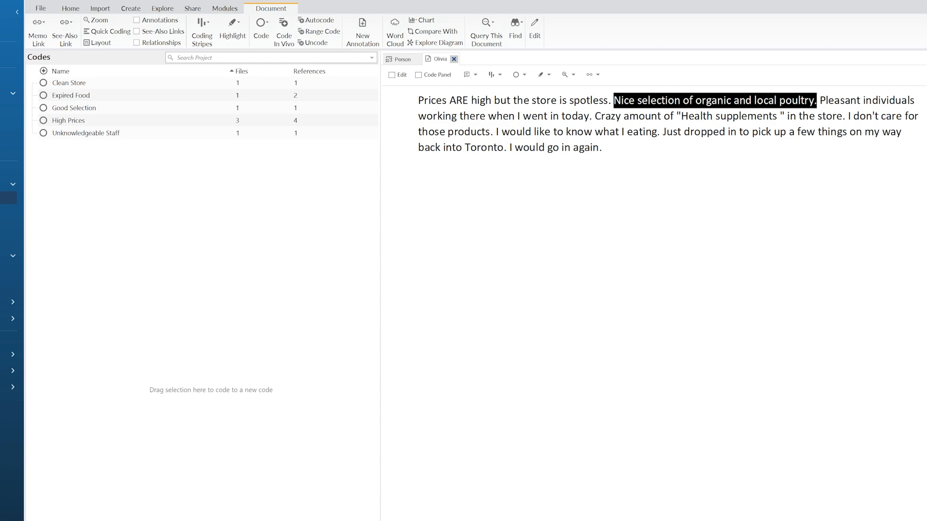
Code the sentence about the pleasant individuals working there to a new code named Pleasant Individuals and close the review.
left_click_drag(819, 100, 591, 115)
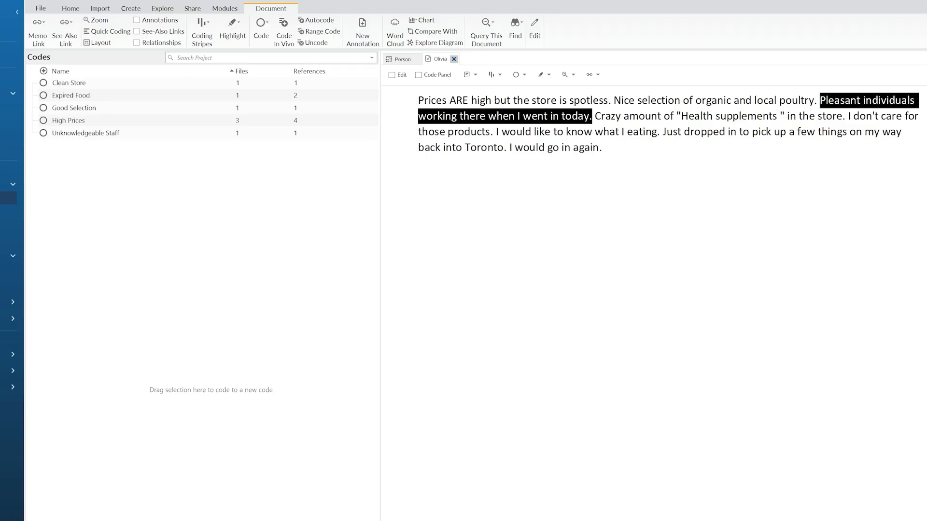
left_click_drag(559, 117, 259, 231)
type("Pleasant ")
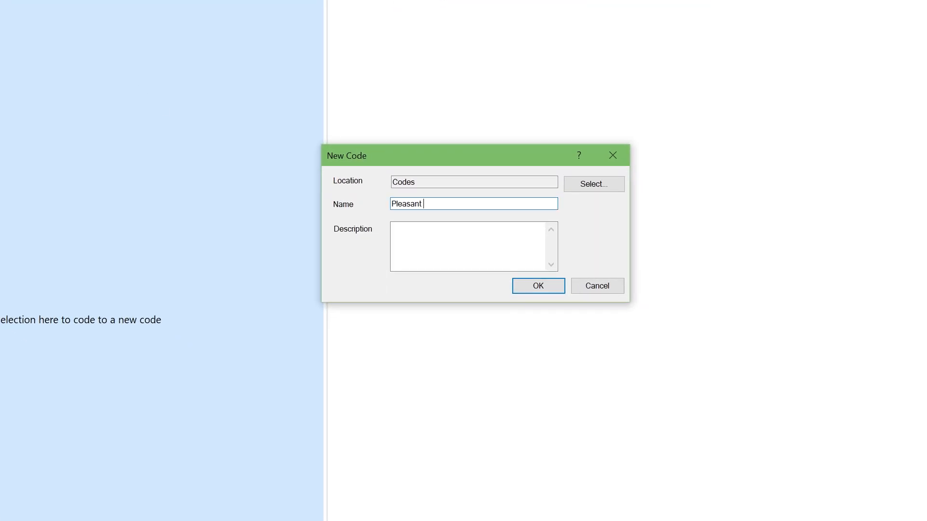
type("Individuals")
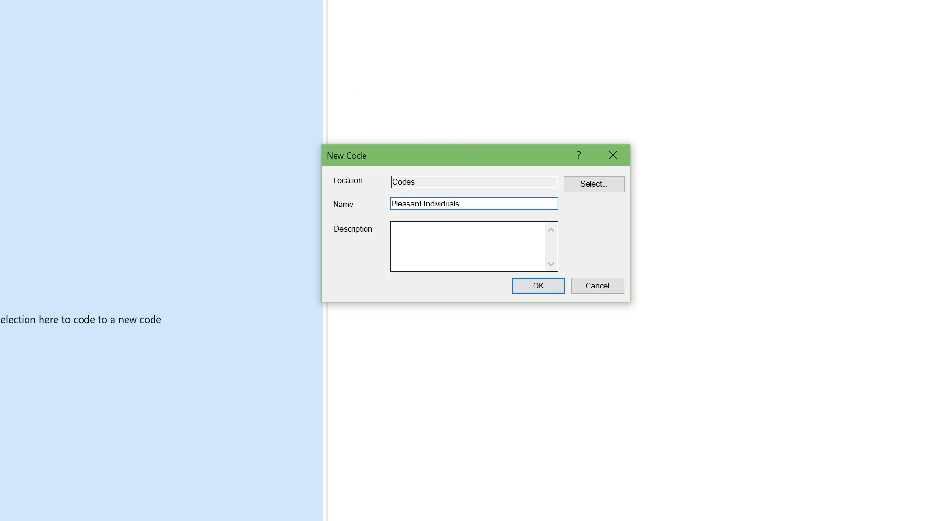
left_click(551, 284)
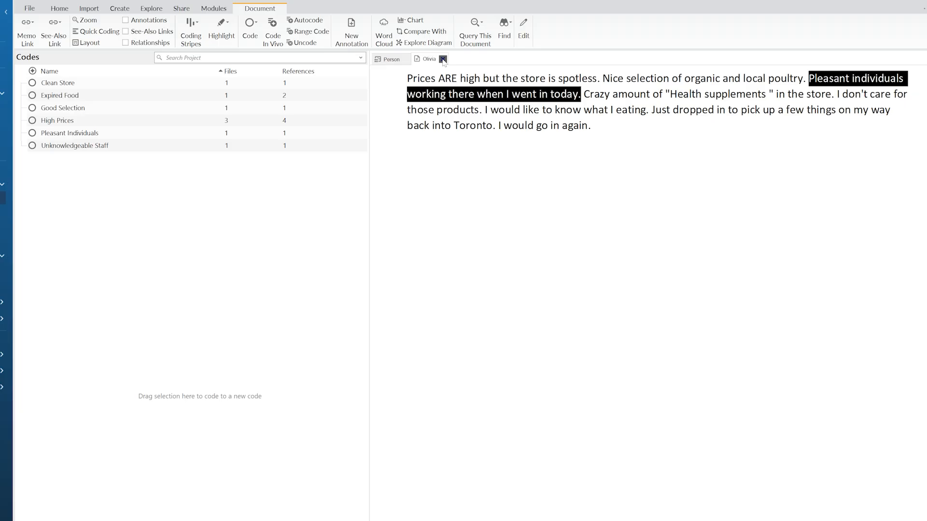
left_click(443, 59)
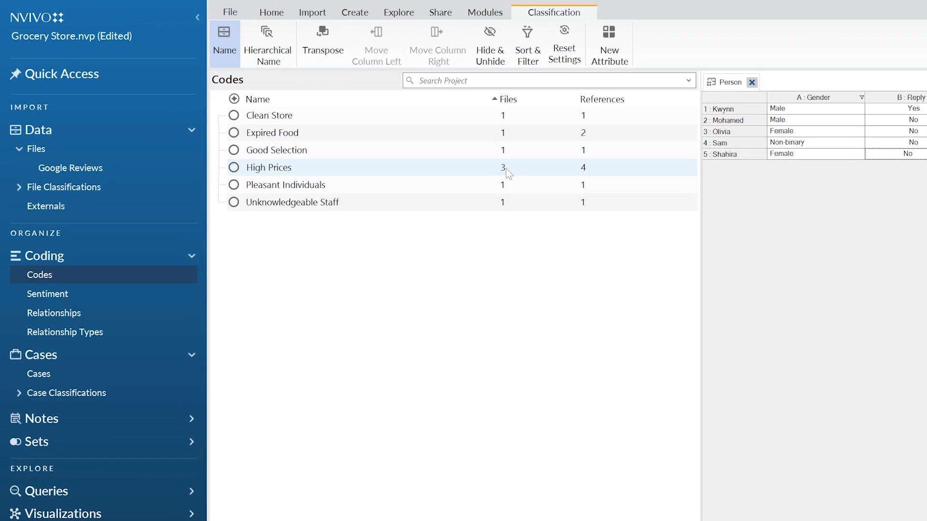
Open the fourth review in Google Reviews and show the project's Codes list beside it.
left_click(176, 174)
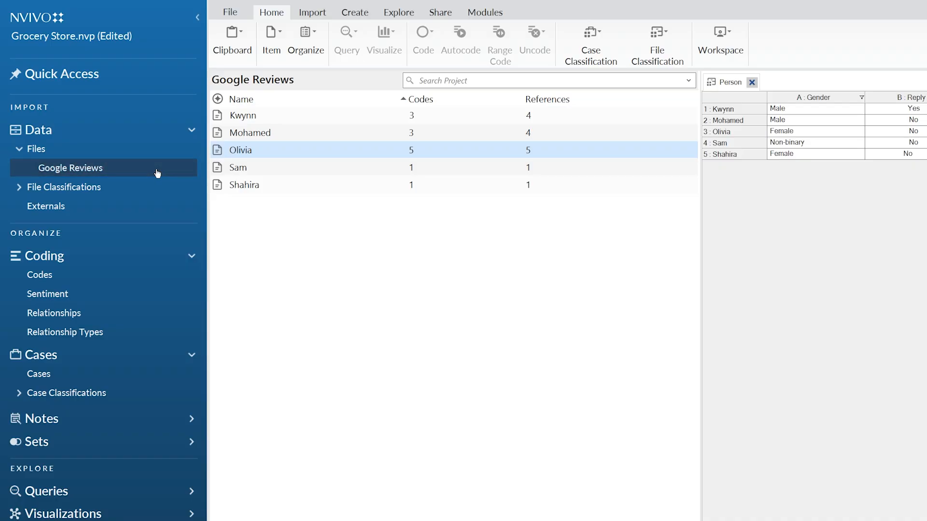
left_click(257, 169)
double_click(257, 169)
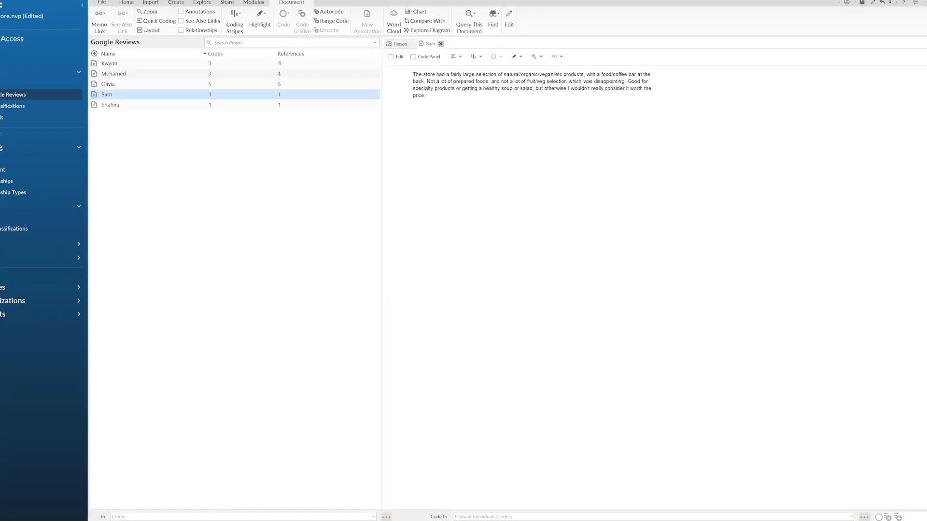
left_click_drag(877, 516, 886, 515)
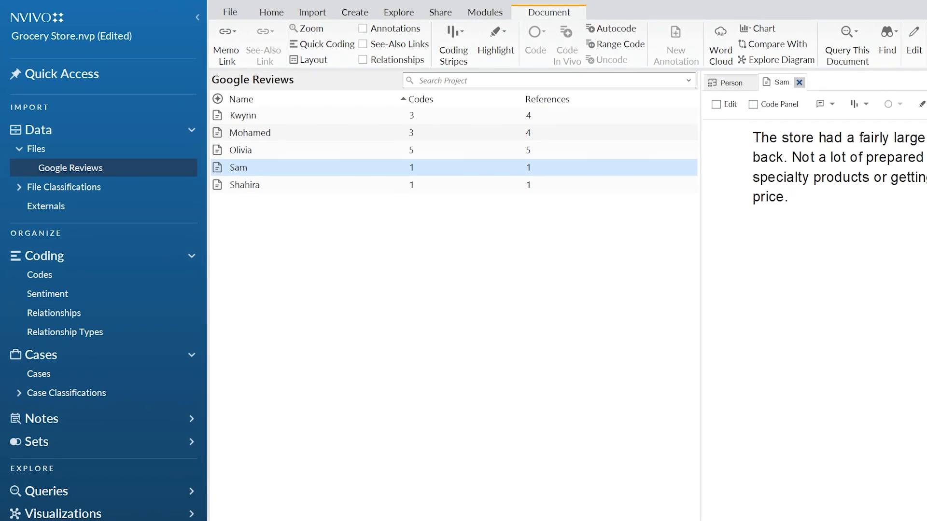
left_click(108, 279)
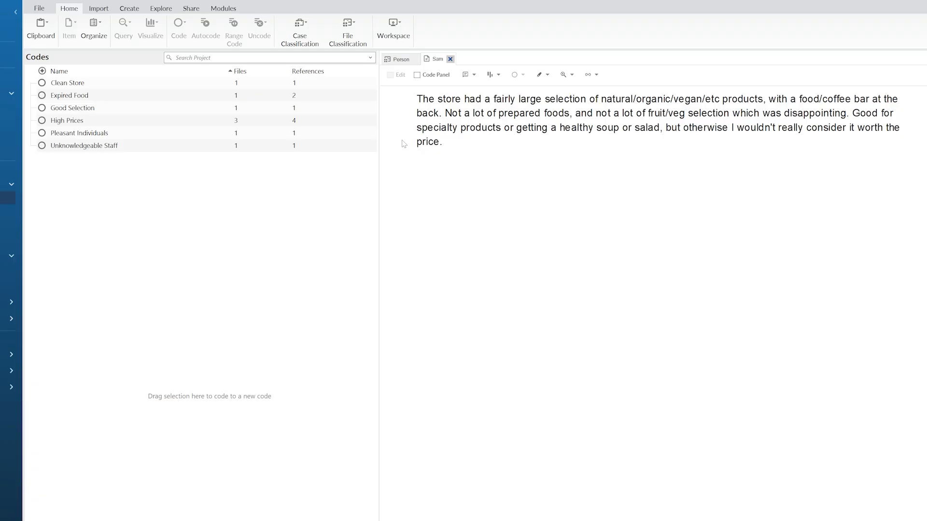
Code the fourth review's first sentence to Good Selection and its second, about prepared foods and fruit/veg, to a new code named Poor Selection.
left_click(417, 100)
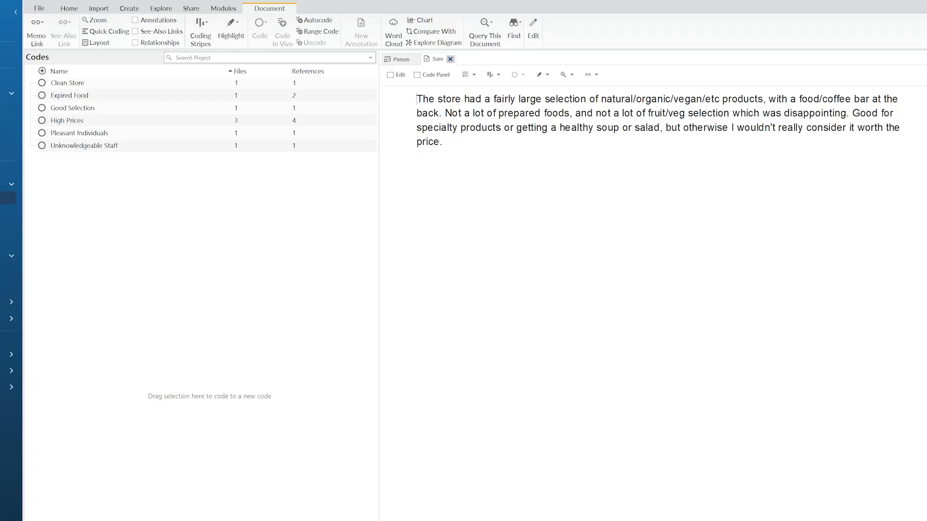
mouse_move(416, 99)
left_mouse_down()
mouse_move(440, 113)
mouse_move(408, 105)
mouse_move(331, 126)
mouse_move(179, 109)
left_mouse_up()
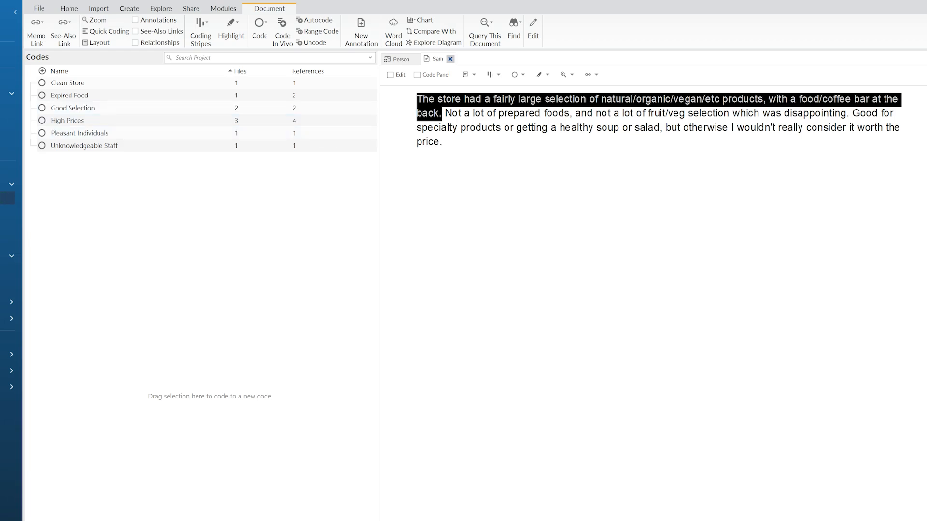
left_click_drag(445, 113, 329, 211)
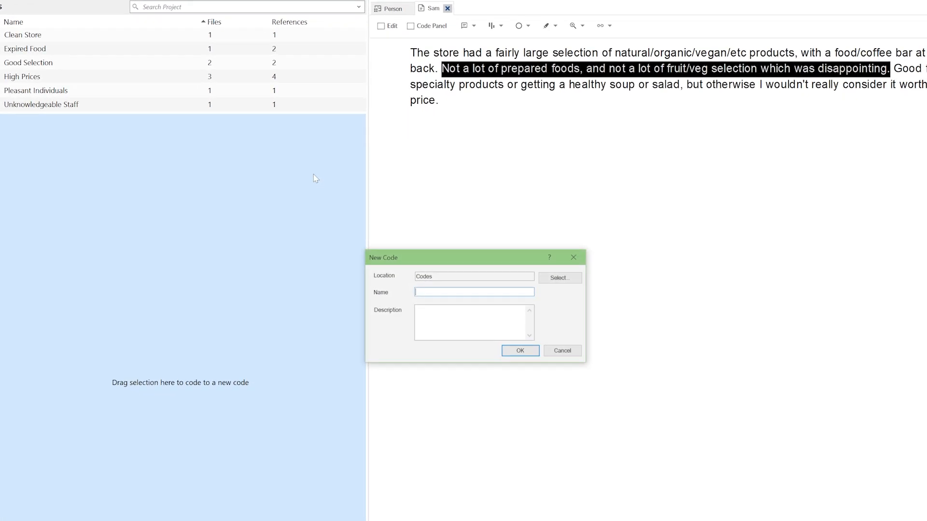
type("Poor")
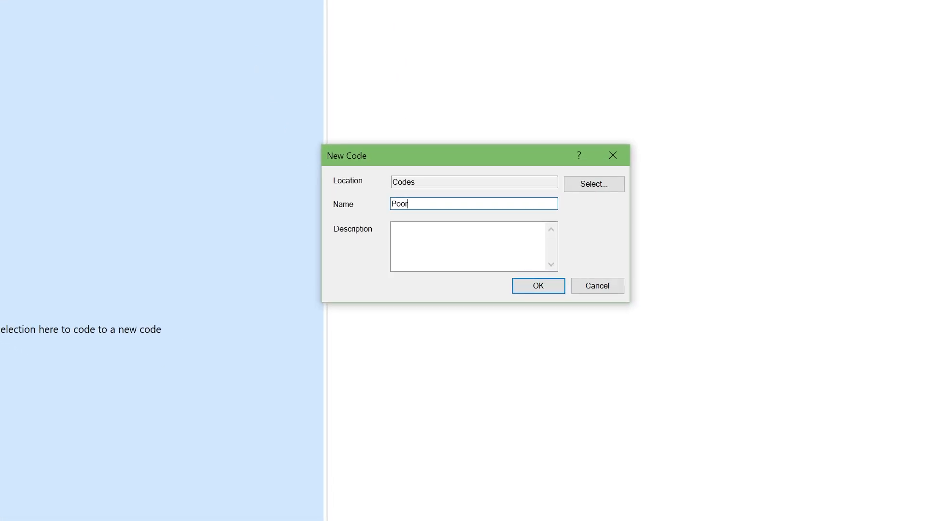
type(" Selection")
left_click(526, 285)
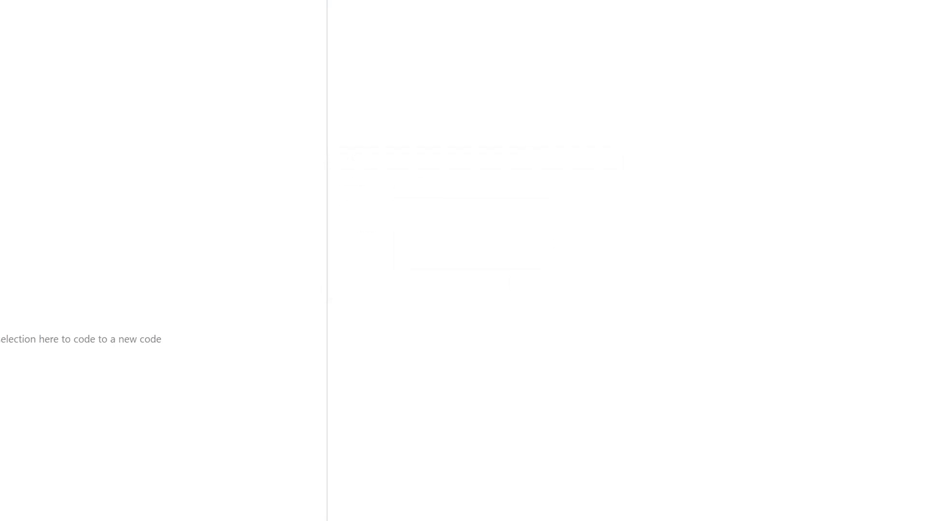
Code the fourth review's last sentence, about not being worth the price, to the existing High Prices code and close the review.
left_click(860, 113)
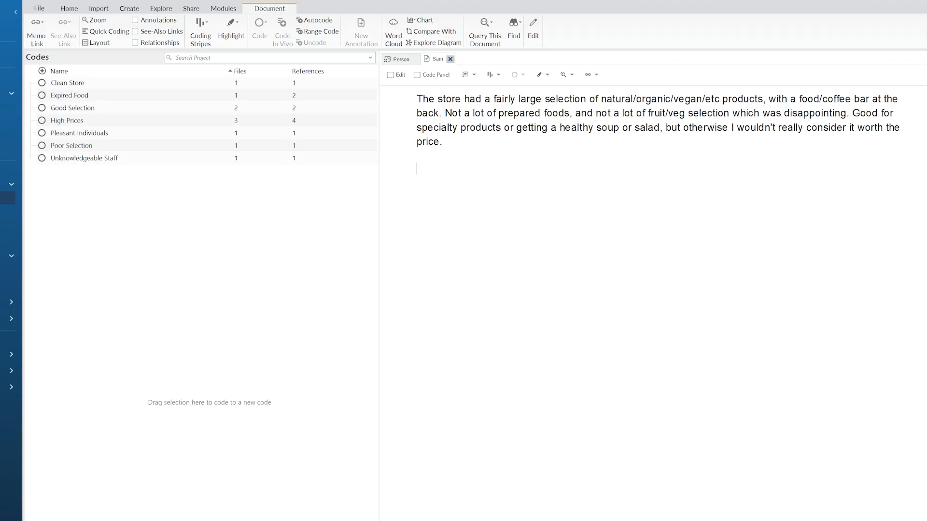
left_click_drag(853, 112, 448, 142)
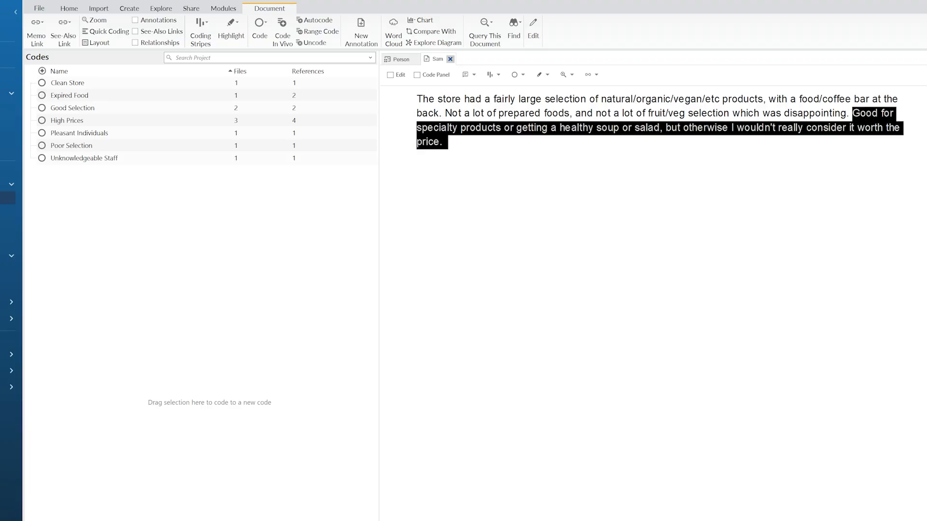
left_click_drag(808, 129, 97, 126)
left_click(450, 59)
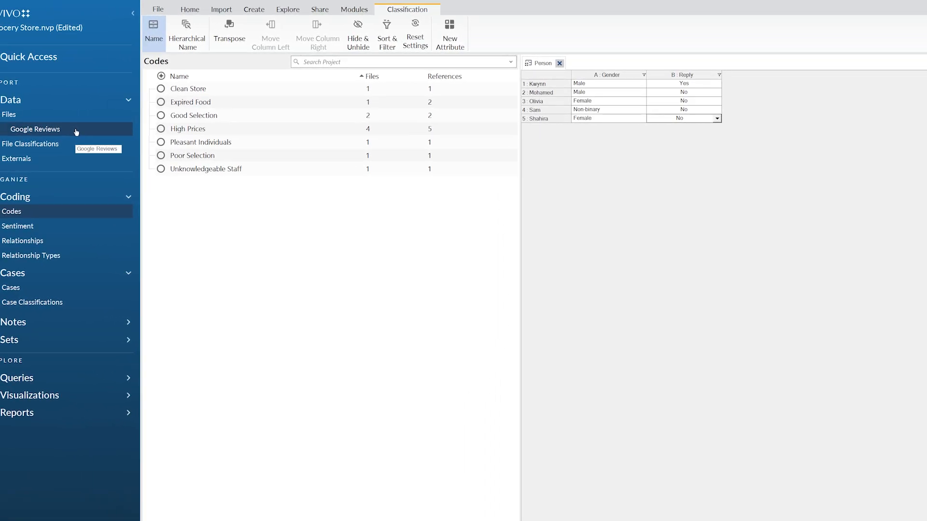
Open the fifth review in Google Reviews and show the project's Codes list beside it.
left_click(76, 131)
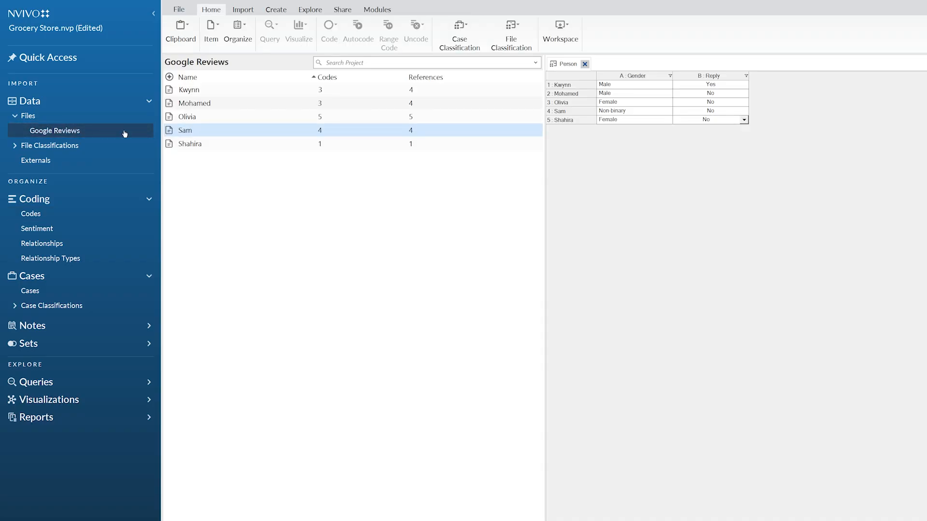
double_click(227, 144)
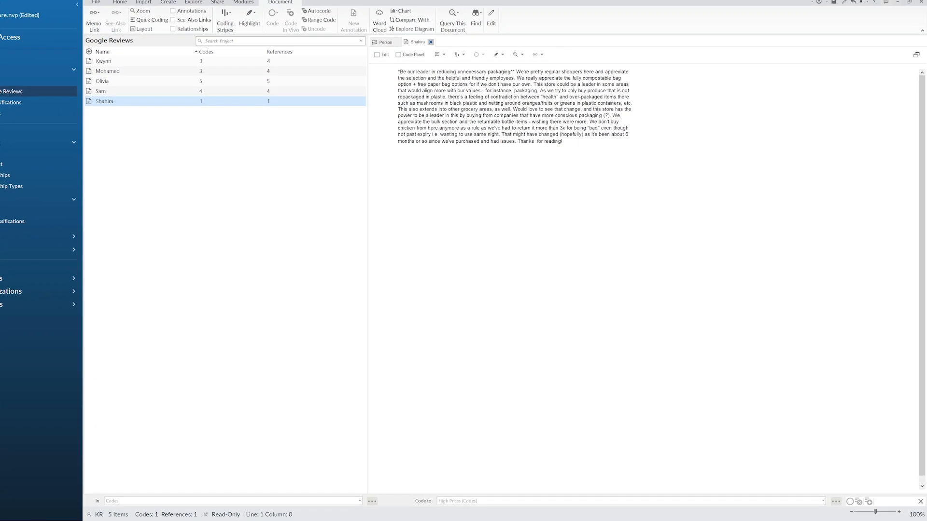
left_click_drag(875, 511, 881, 516)
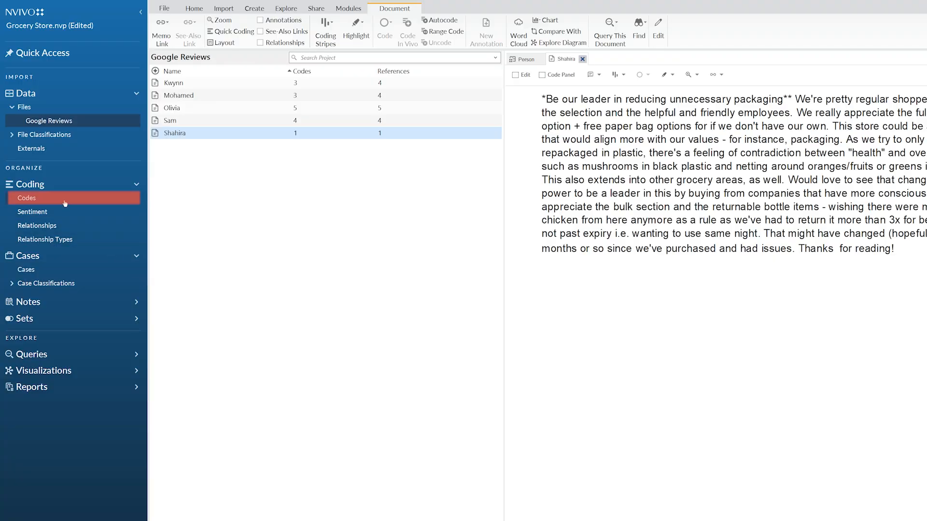
left_click(64, 202)
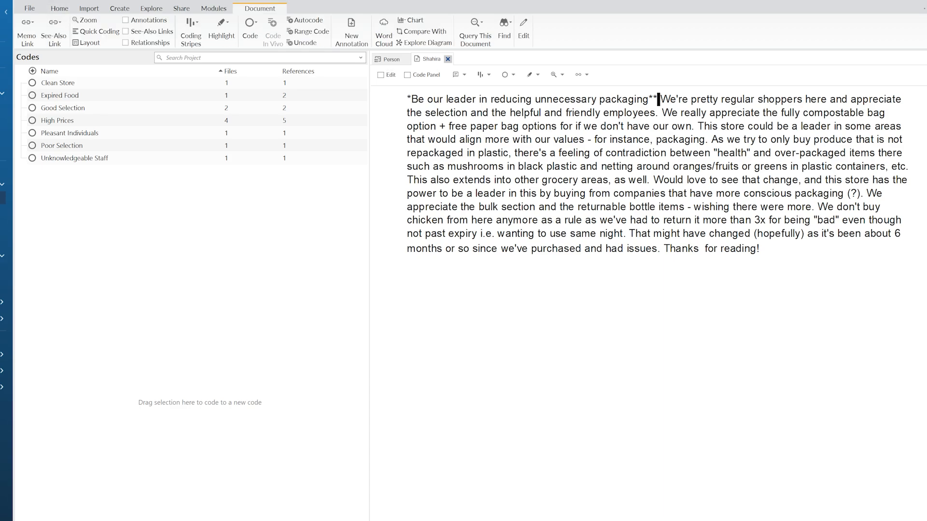
Code the fifth review's sentence about the selection and the helpful, friendly employees to a new code named Friendly Employees.
left_click_drag(660, 99, 657, 114)
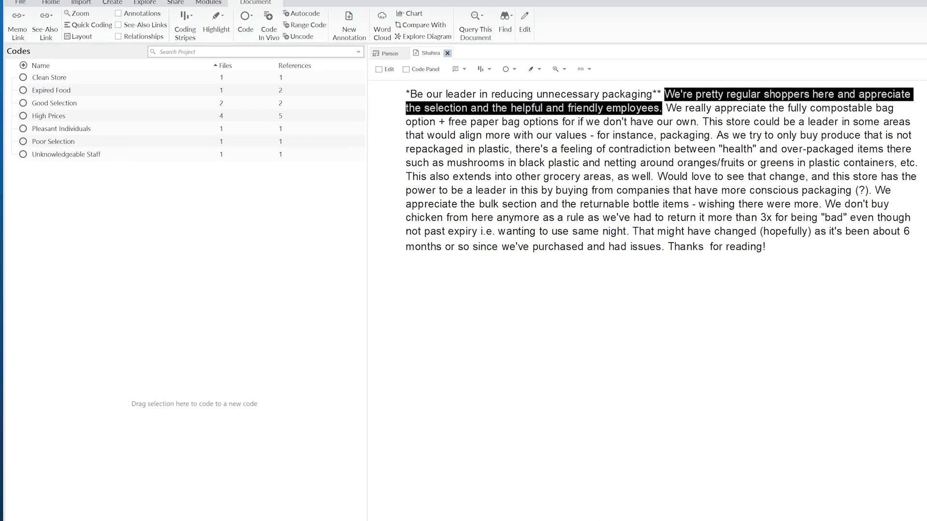
left_click_drag(586, 112, 283, 239)
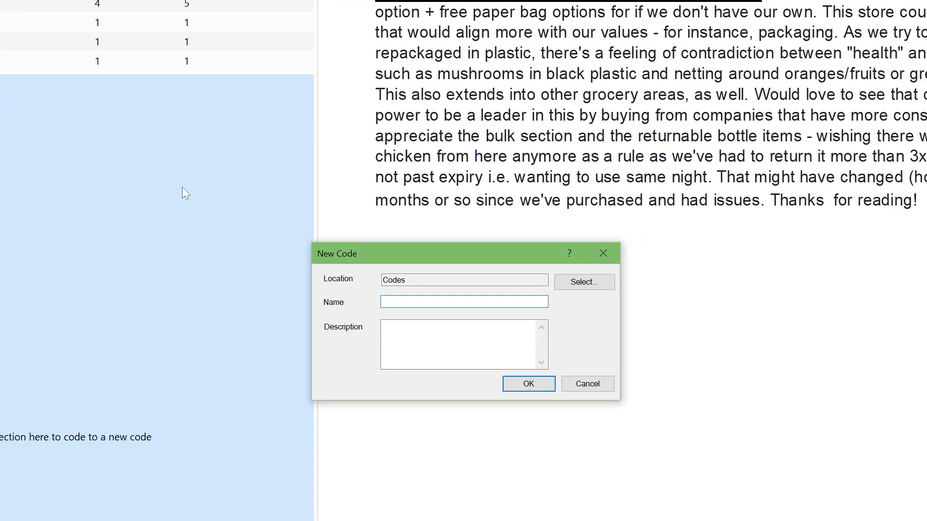
type("Friendly Employees")
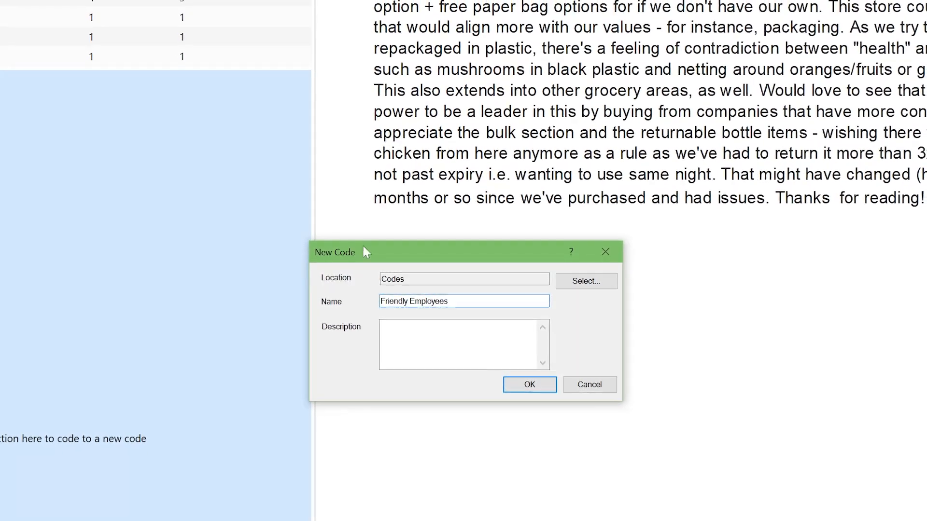
left_click(527, 384)
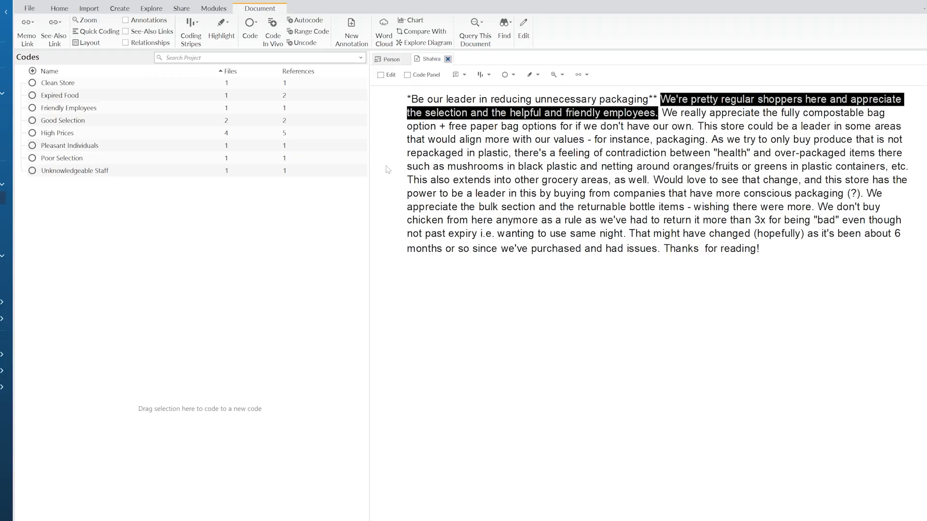
Code the fifth review's opening line on reducing packaging and its passage from compostable bags through returnable bottle items to a new code named Packaging.
left_click_drag(408, 100, 289, 258)
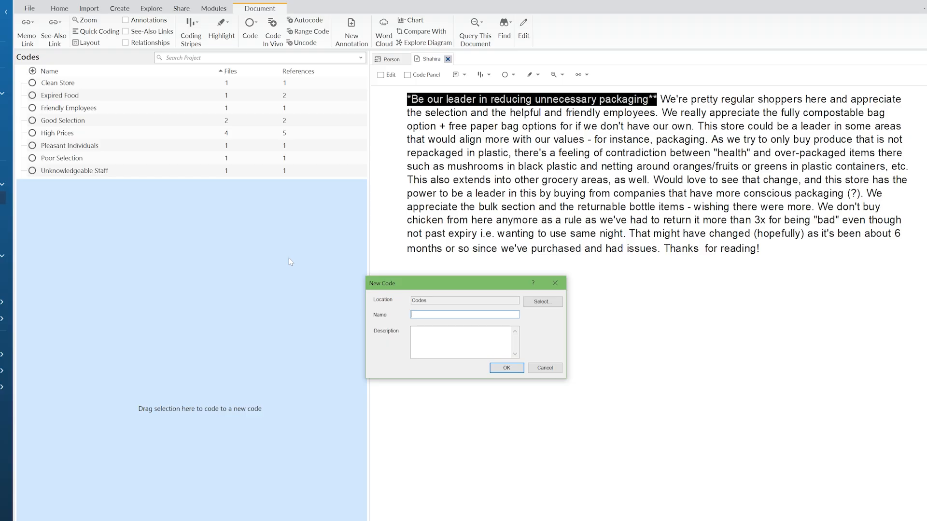
type("Packaging")
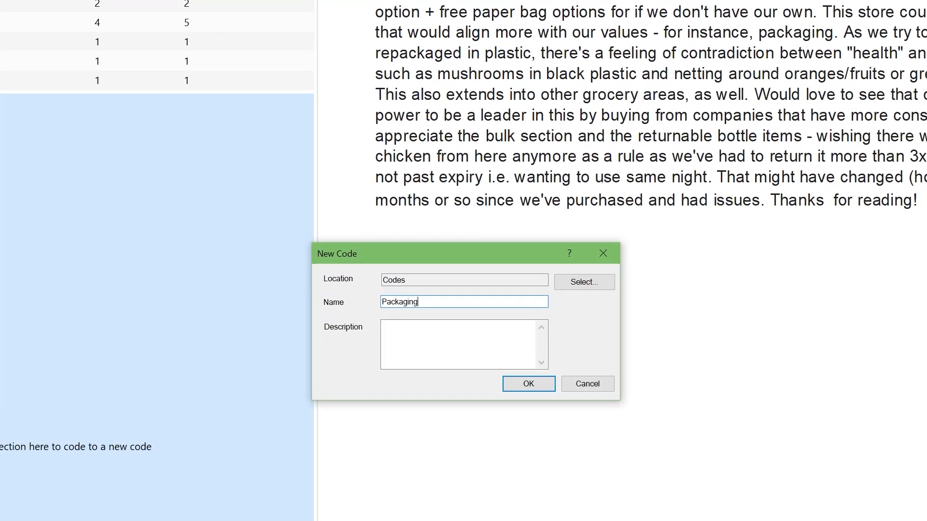
left_click(530, 384)
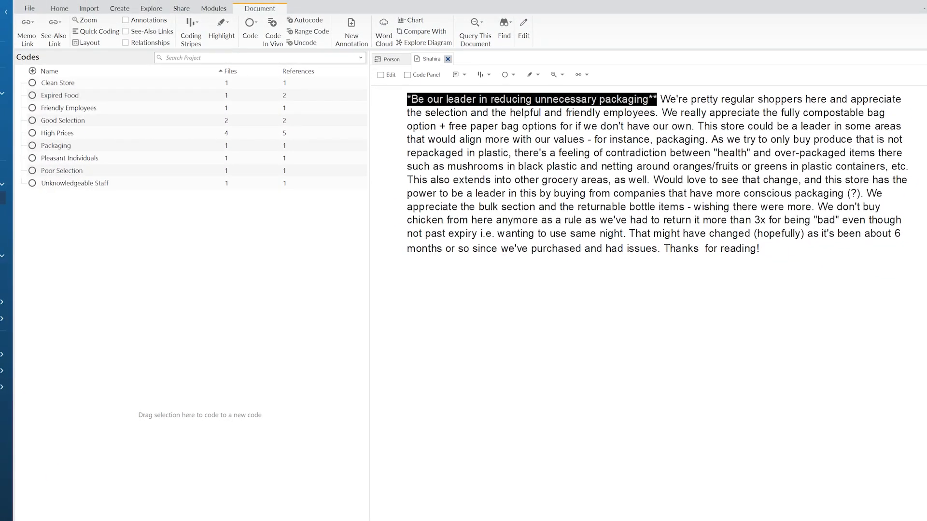
left_click_drag(661, 112, 813, 207)
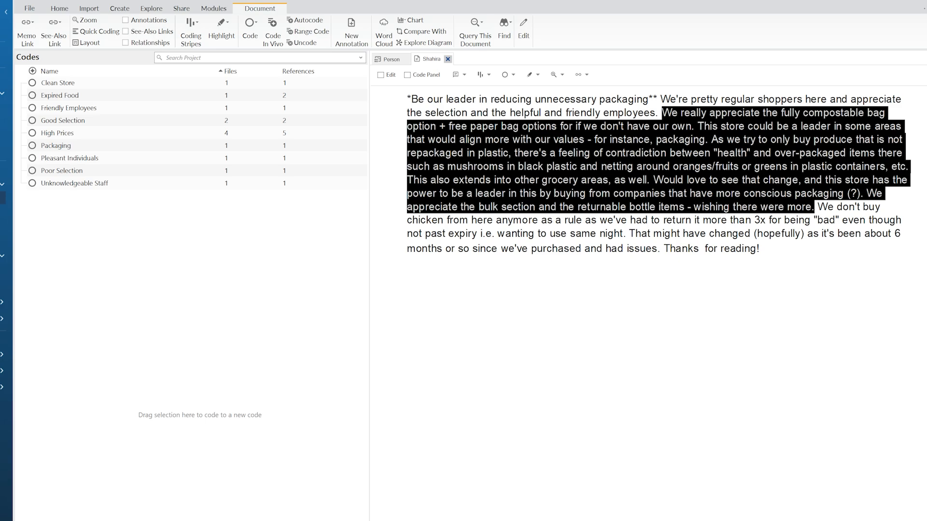
left_click_drag(714, 200, 90, 146)
Code the fifth review's closing passage about returned chicken to Expired Food and close the review and the Person classification sheet.
left_click_drag(817, 207, 765, 261)
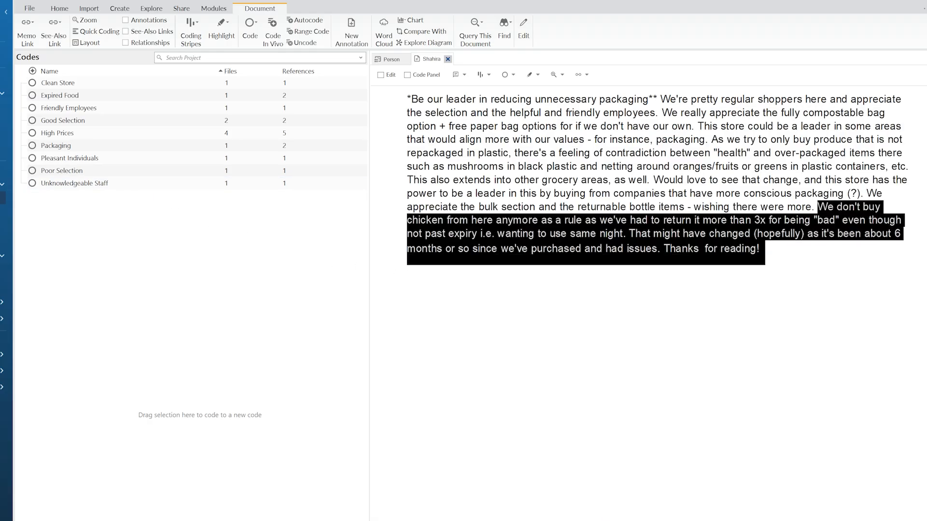
left_click_drag(685, 245, 79, 100)
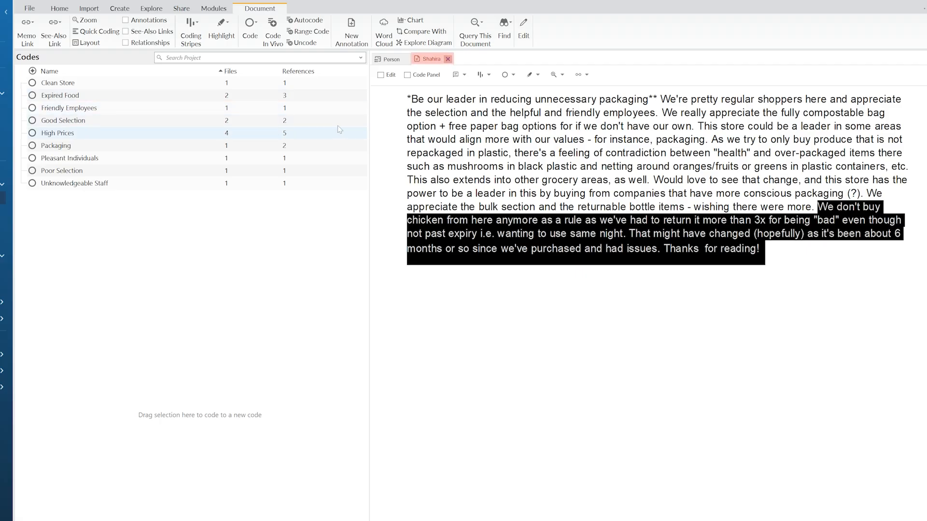
left_click(447, 59)
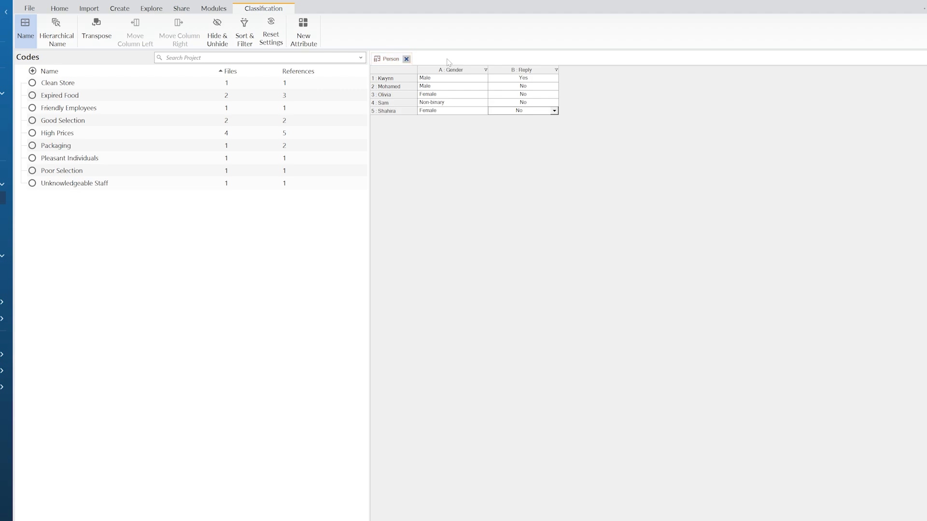
left_click(407, 59)
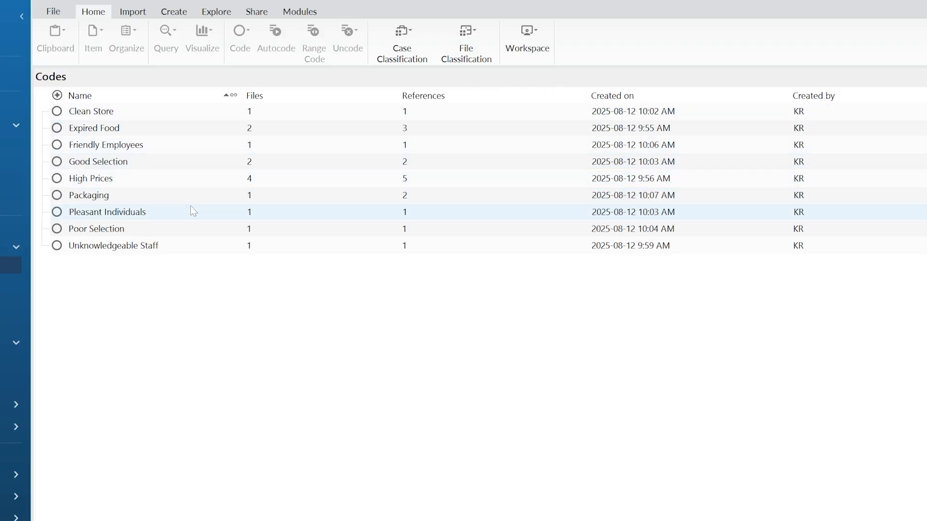
Merge the Pleasant Individuals code into Friendly Employees, appending linked memos and copying see also links and relationships.
right_click(165, 212)
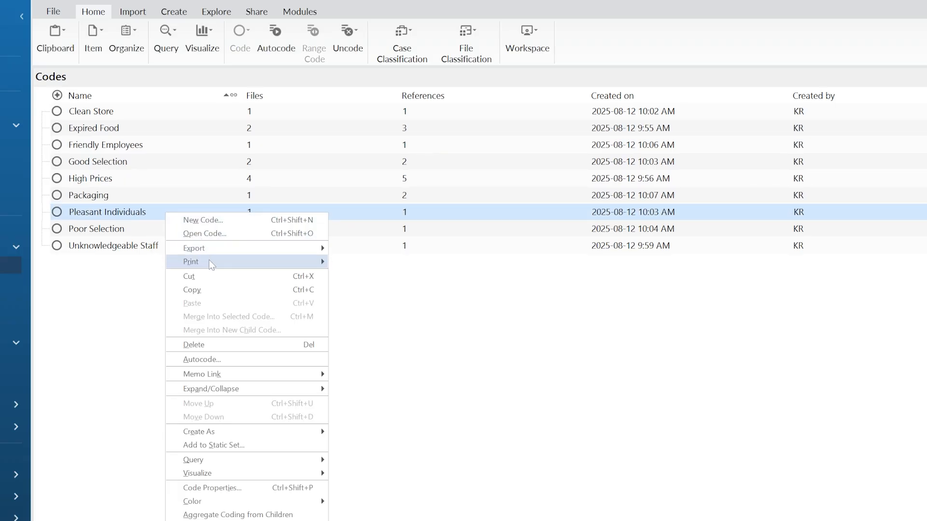
left_click(212, 276)
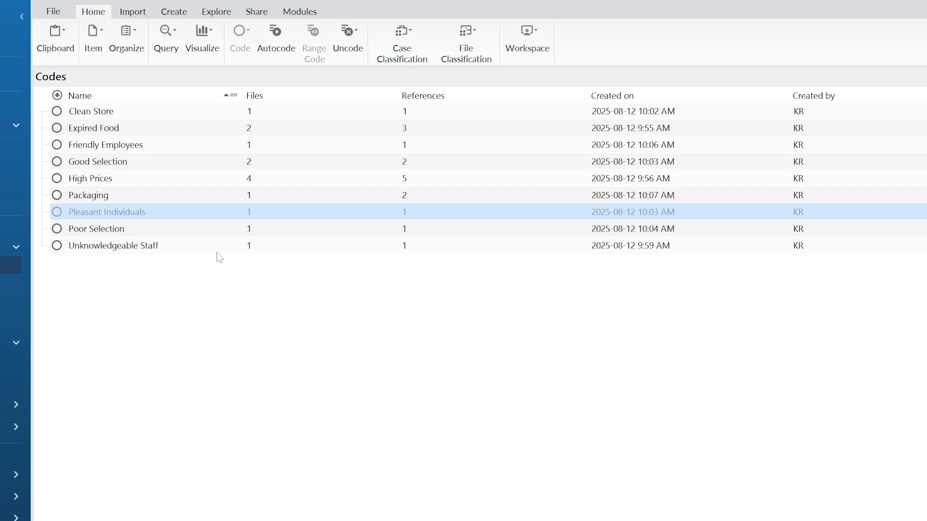
right_click(185, 151)
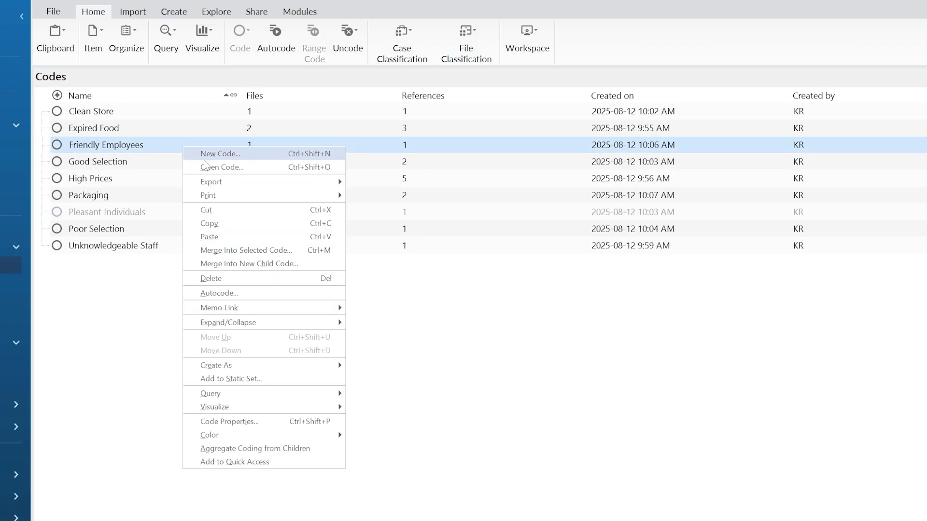
left_click(264, 250)
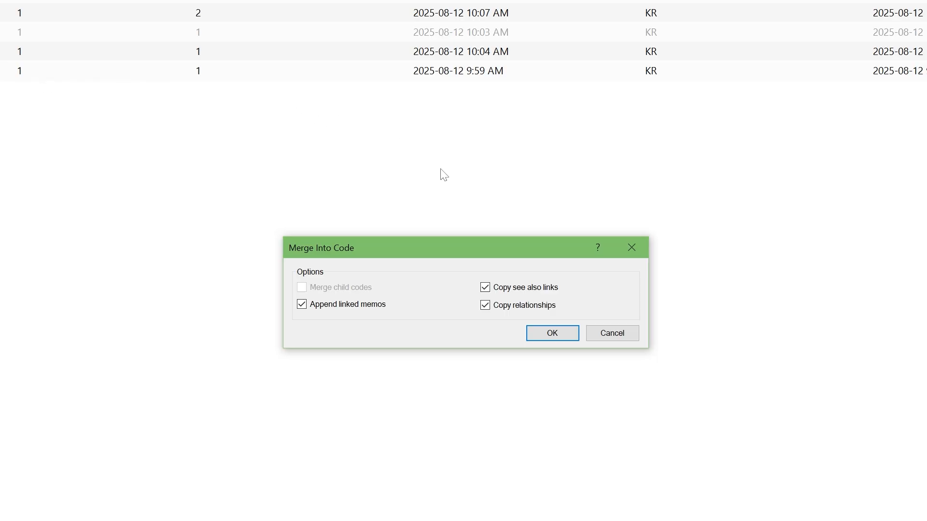
left_click(545, 334)
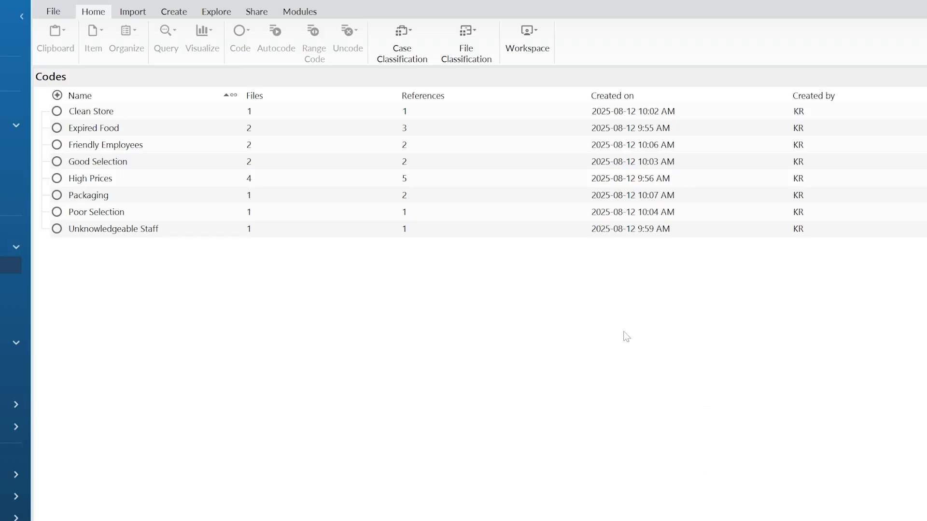
Rename the Friendly Employees code to Helpful Employees.
left_click(90, 147)
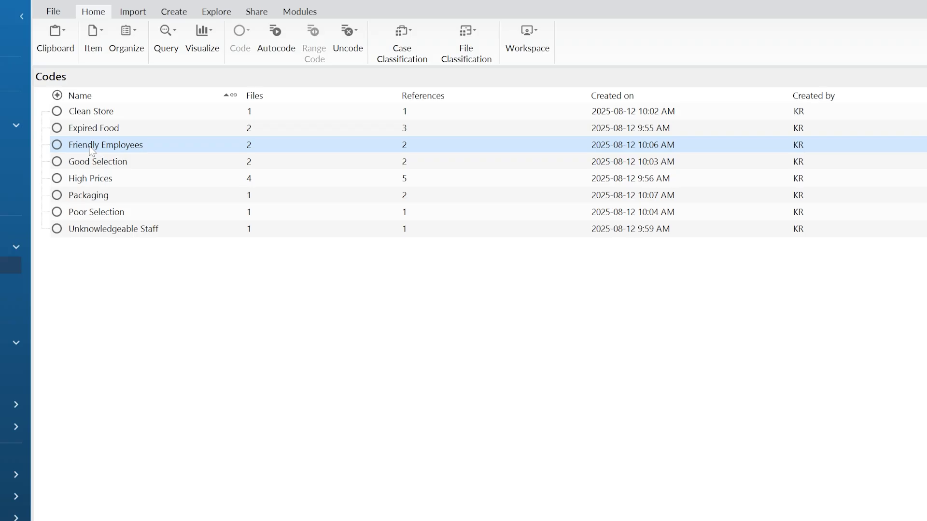
left_click(91, 147)
double_click(90, 147)
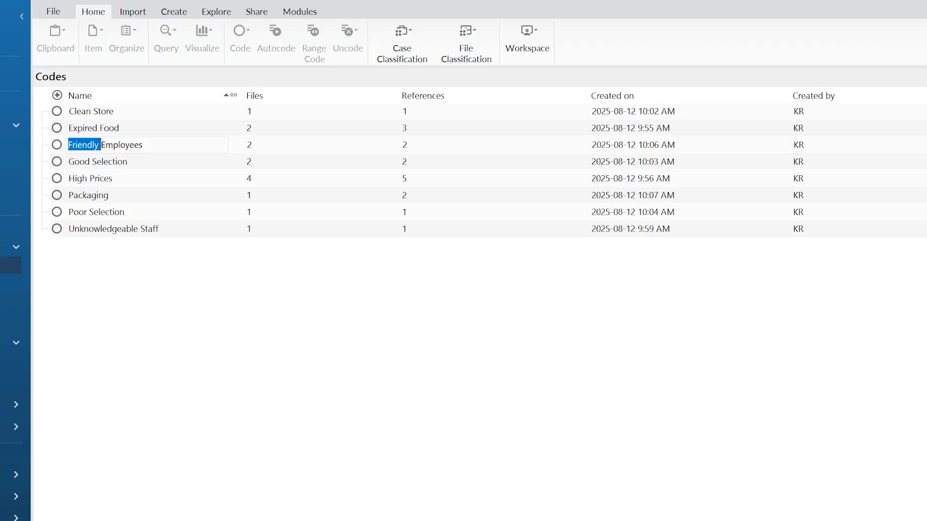
type("Helpful")
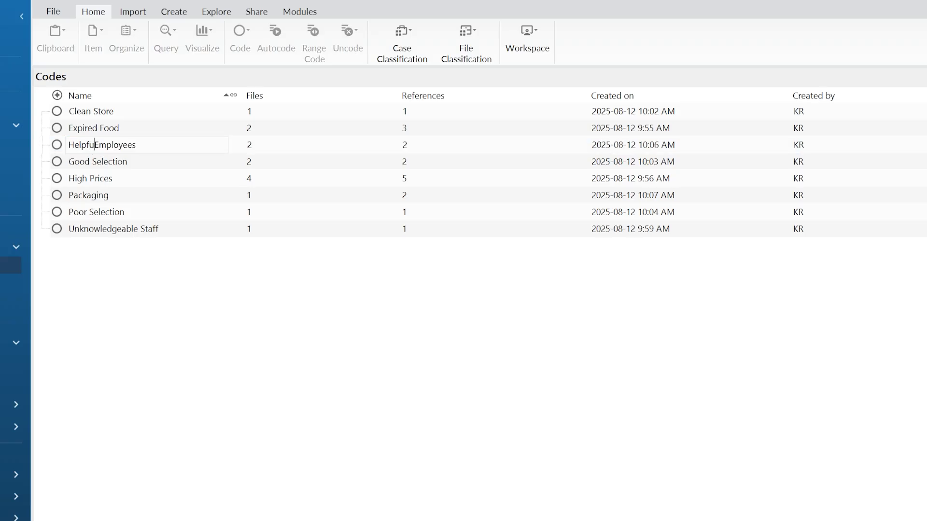
key("Return")
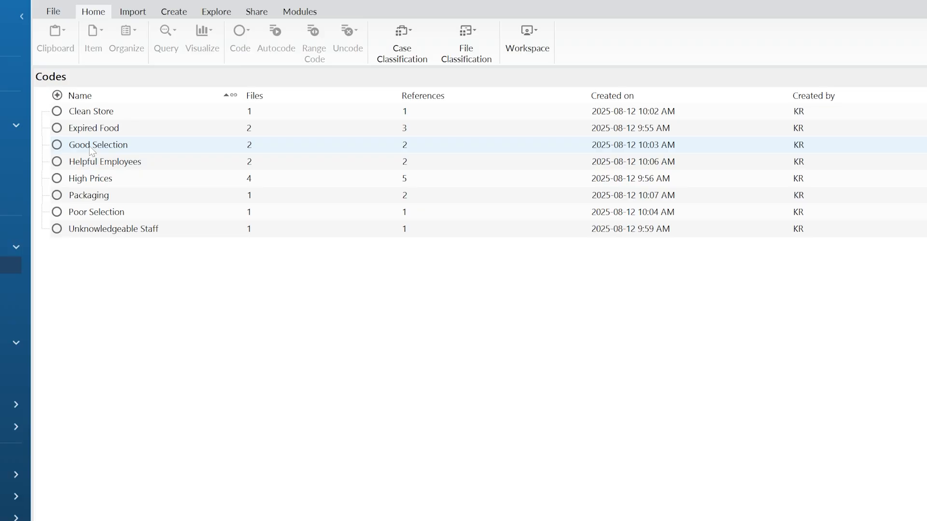
Review the passages coded to High Prices across the reviews and close the code's detail view.
double_click(103, 178)
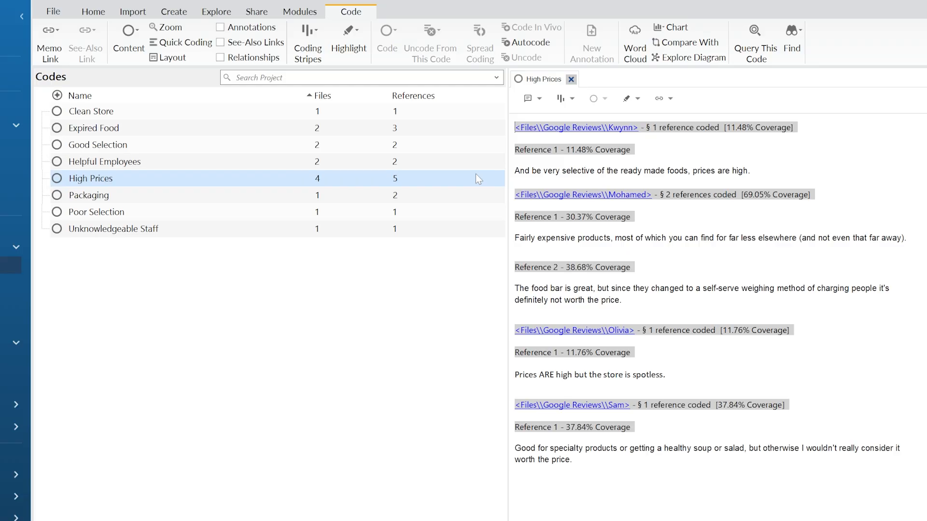
left_click(571, 79)
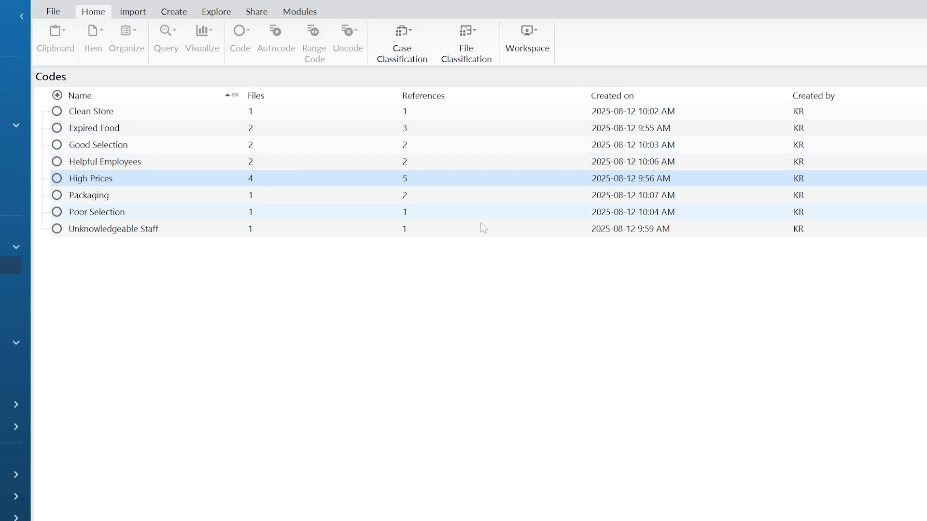
Create a new top-level code named POSITIVE FEEDBACK.
right_click(274, 278)
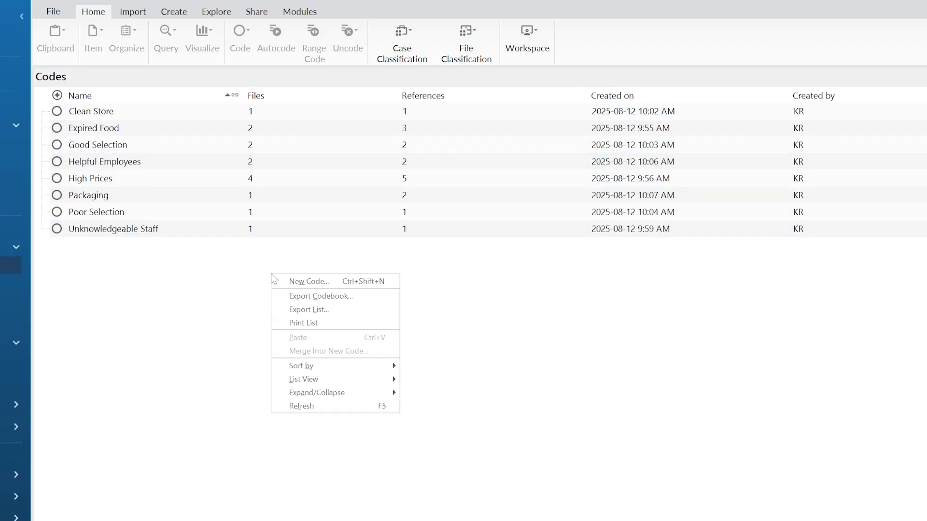
left_click(282, 280)
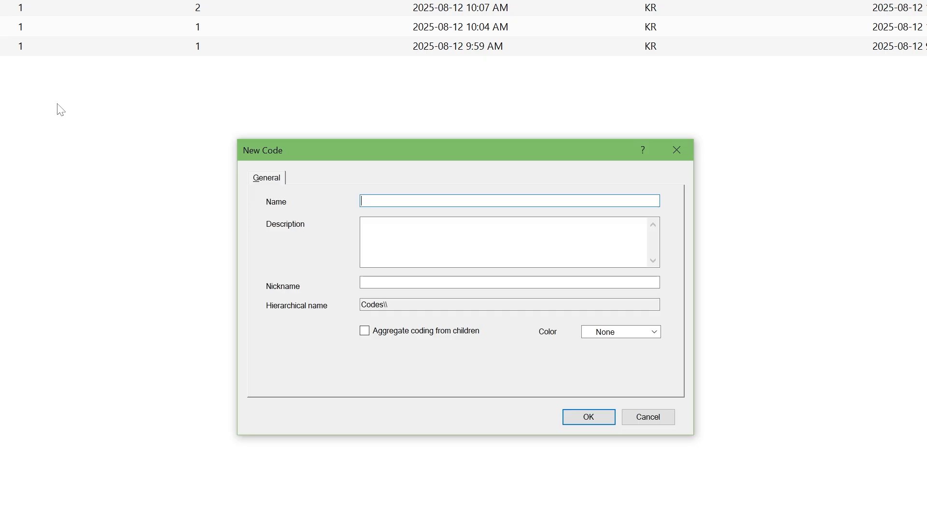
type("POSITI")
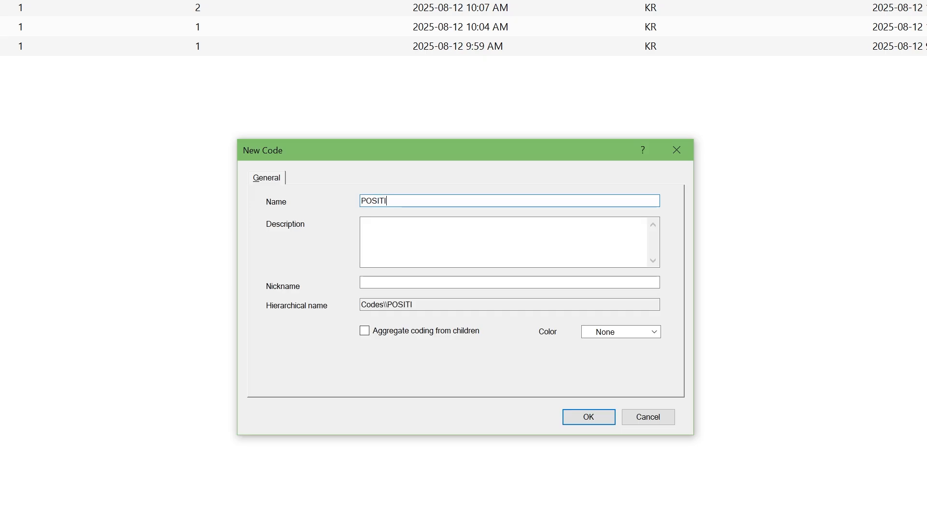
type("VE FEEDBACK")
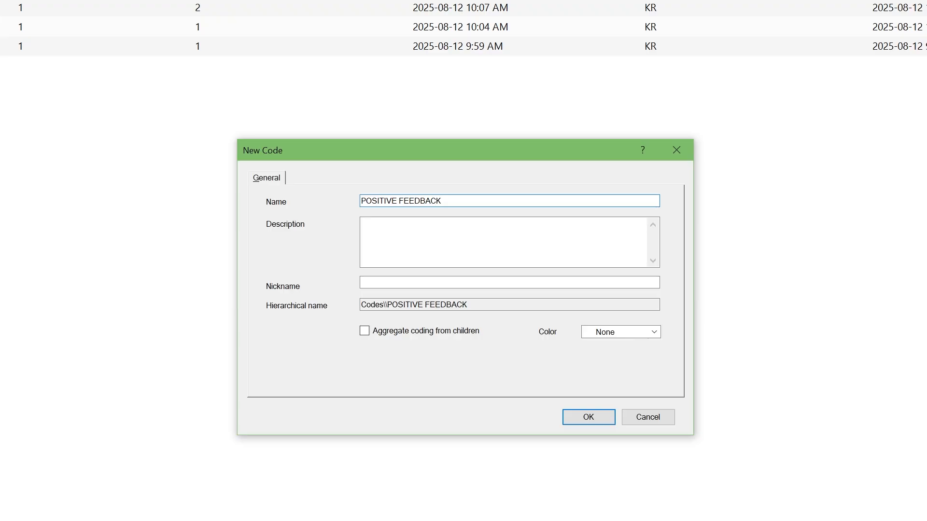
left_click(589, 418)
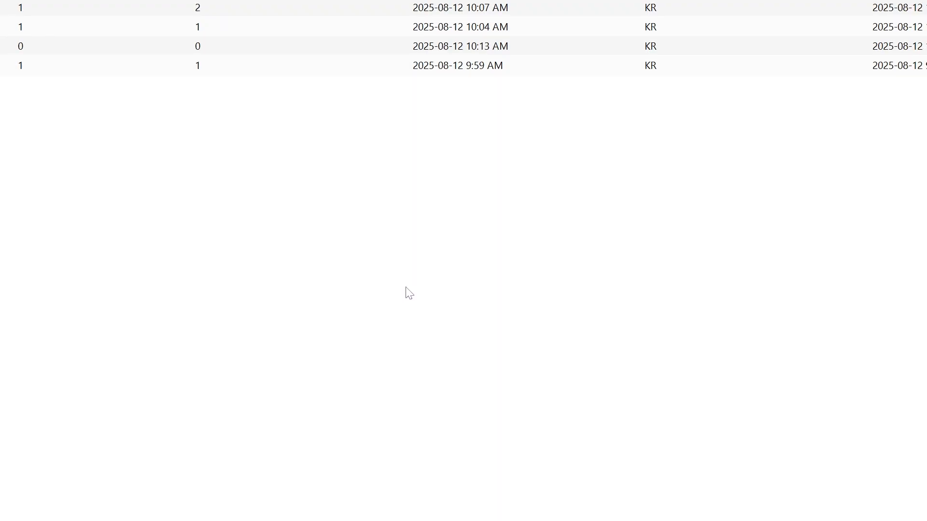
Create a second top-level code named NEGATIVE FEEDBACK.
right_click(216, 187)
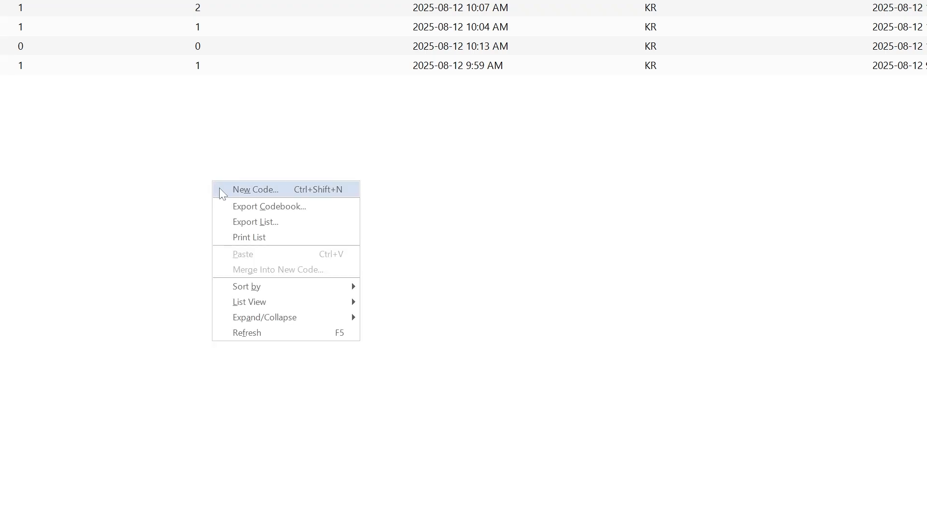
left_click(222, 191)
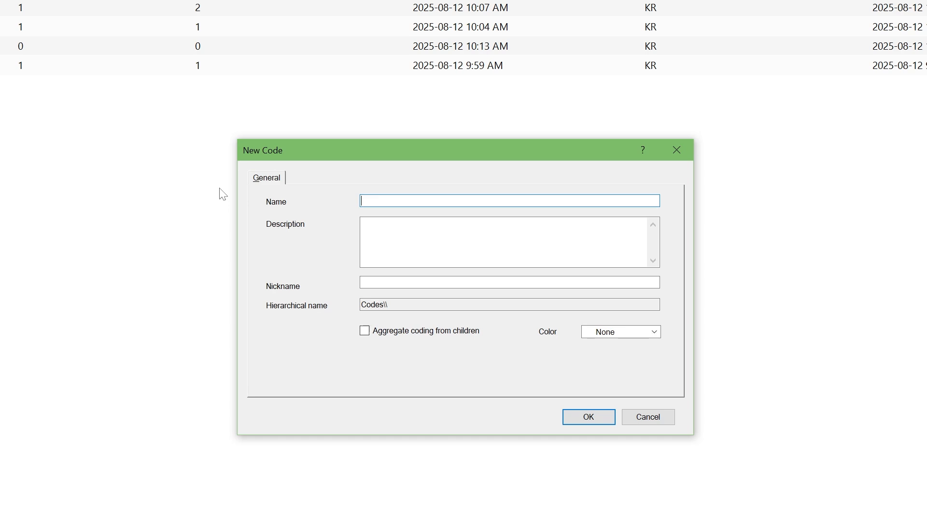
type("NEGATIVE FEEDBA")
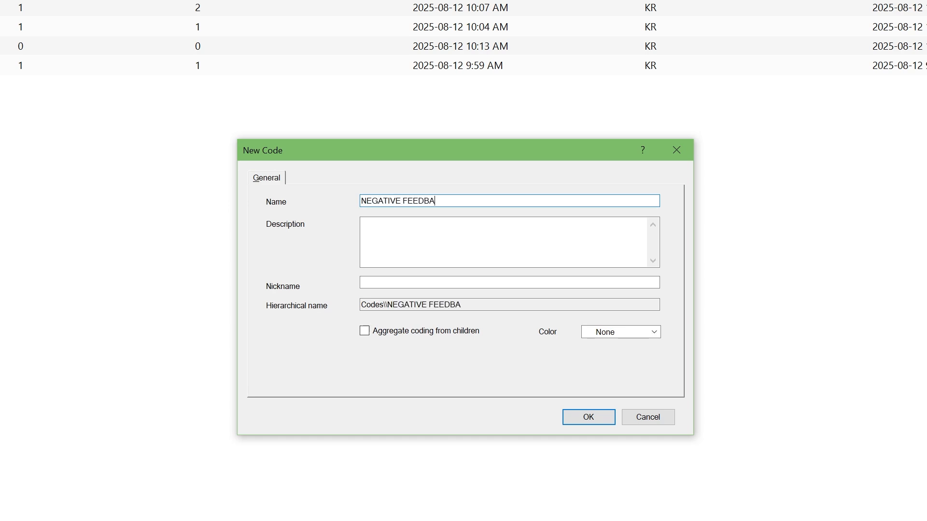
type("CK")
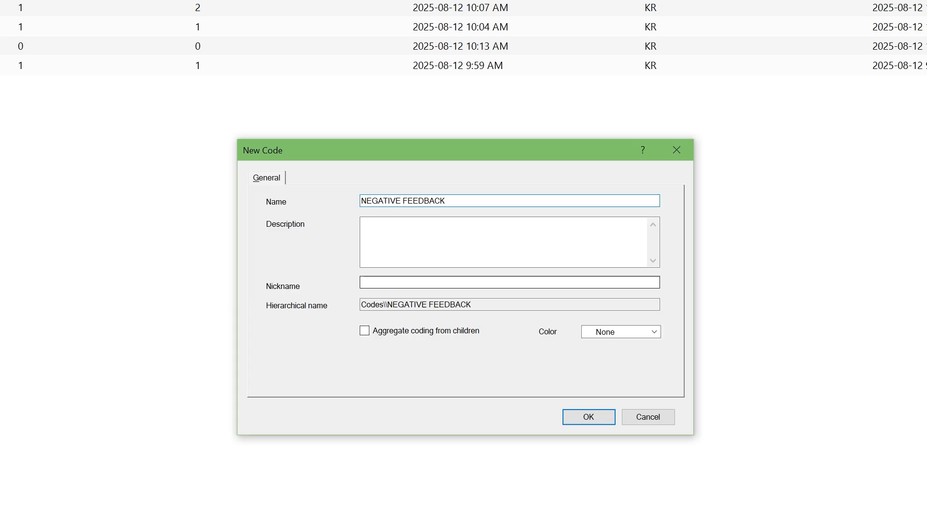
left_click(584, 419)
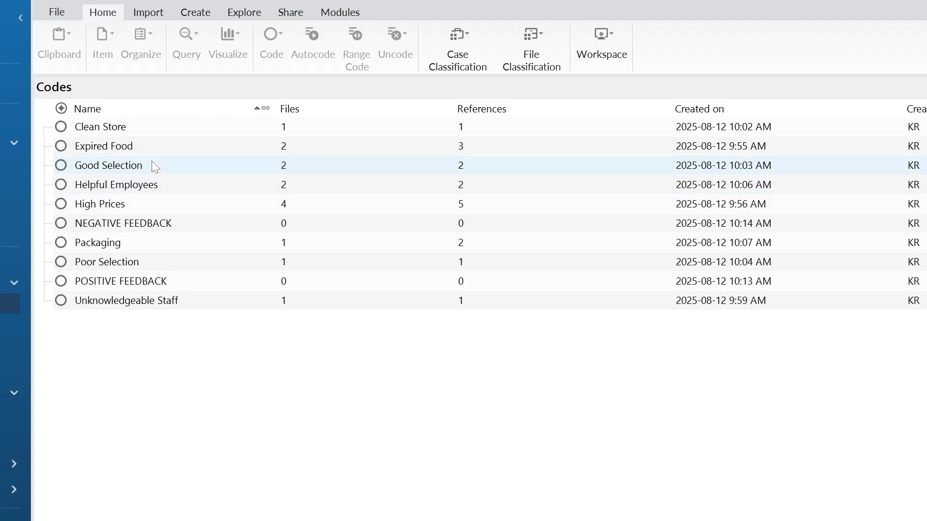
Nest Good Selection and Helpful Employees under POSITIVE FEEDBACK, and Expired Food and High Prices under NEGATIVE FEEDBACK.
left_click_drag(151, 161, 186, 281)
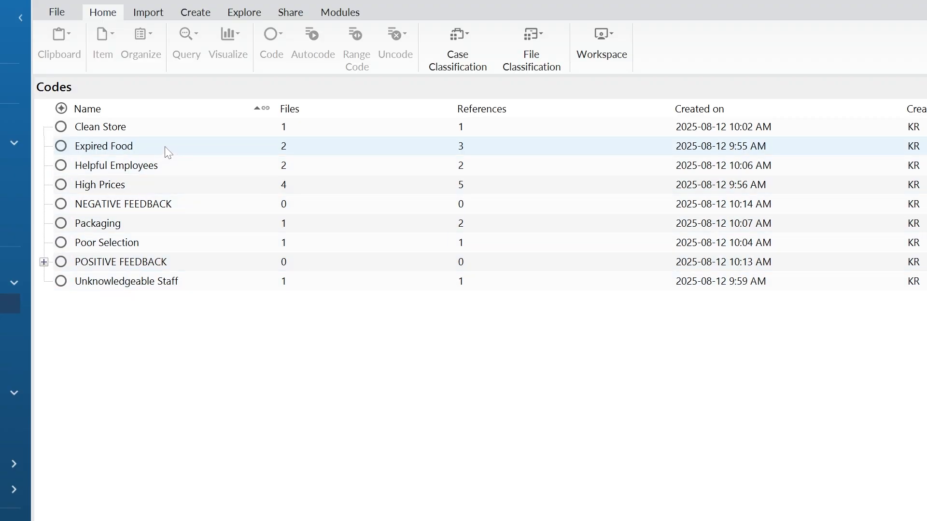
left_click(178, 186)
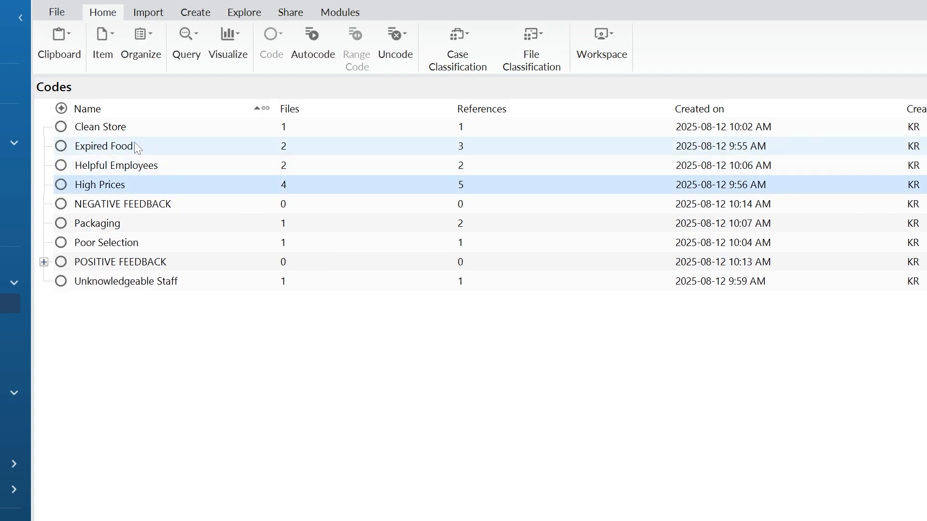
left_click(132, 151, "ctrl")
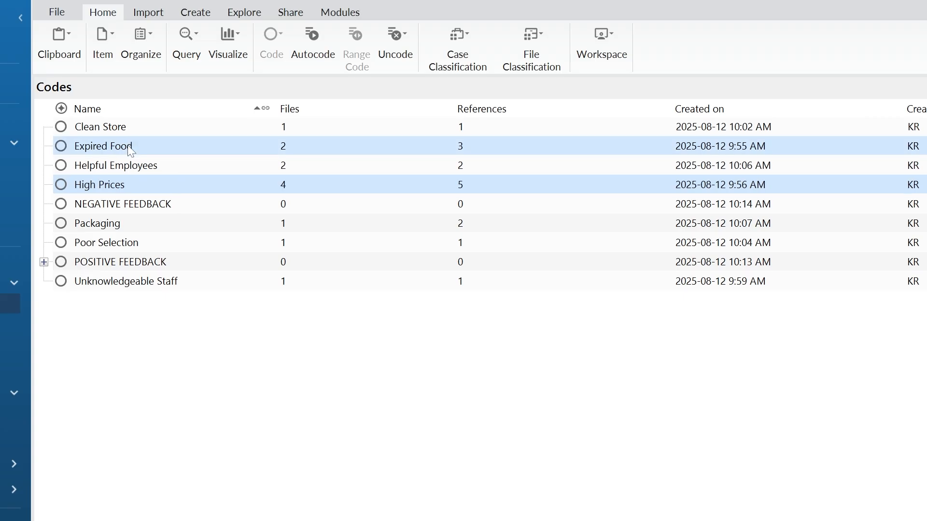
left_click_drag(132, 151, 177, 212)
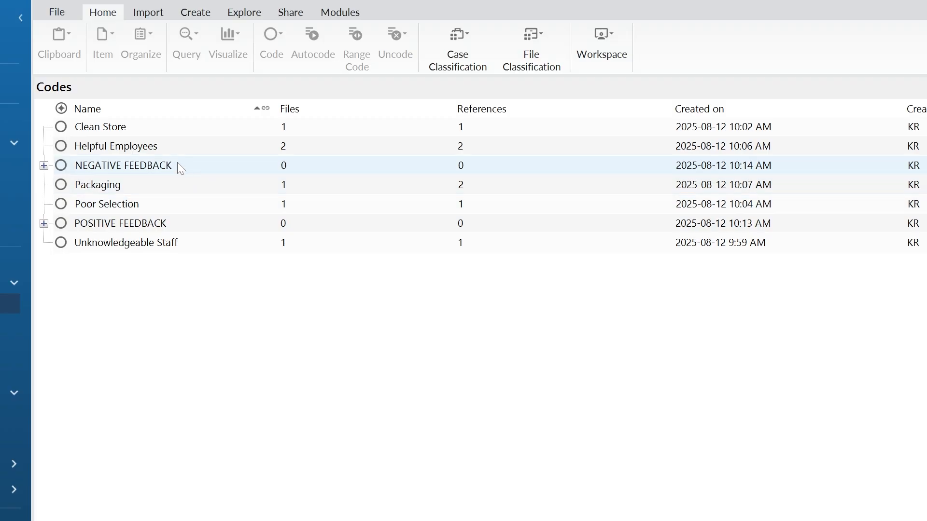
left_click(160, 150)
left_click_drag(153, 145, 162, 220)
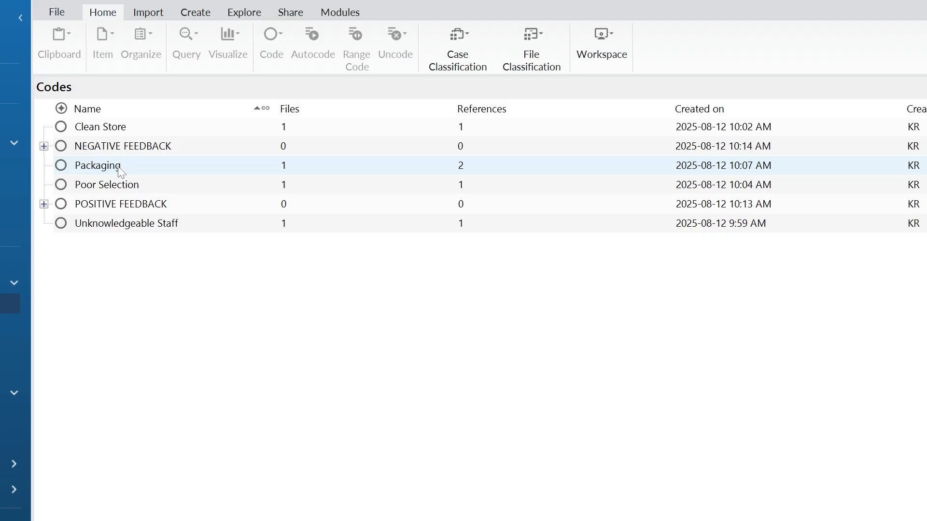
Rename the Packaging code to Poor Packaging.
left_click(99, 169)
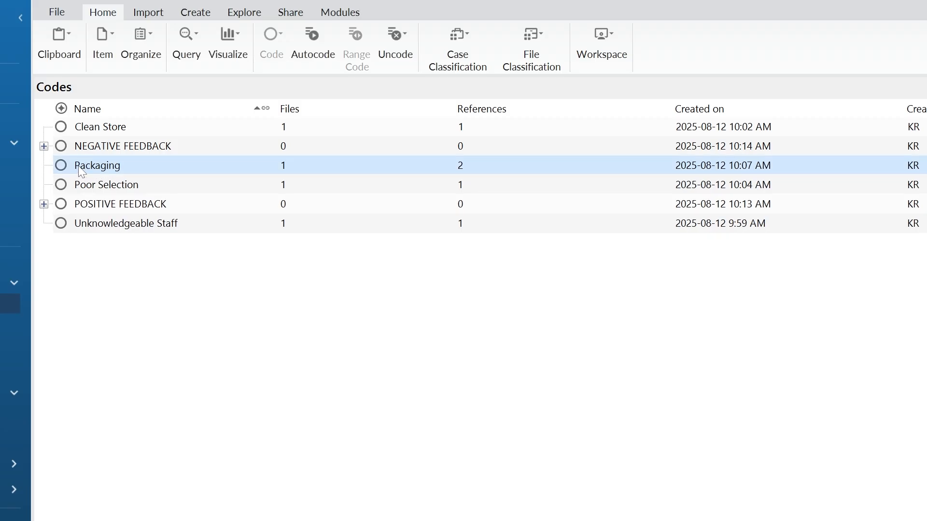
key("F2")
key("Home")
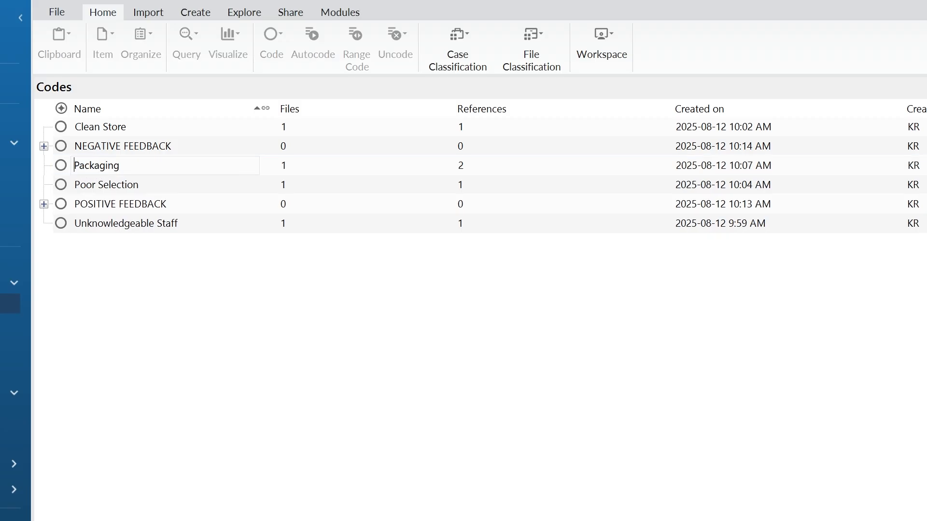
type("Poor")
key("Return")
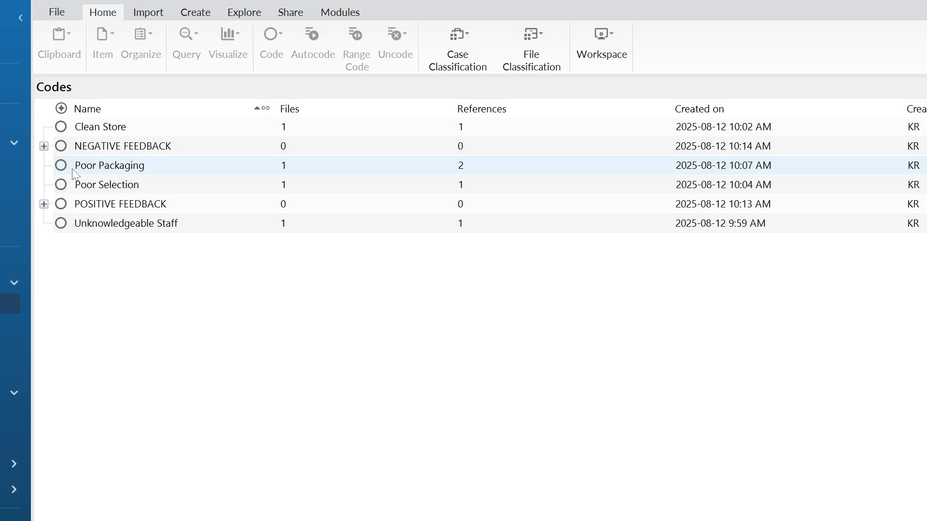
Nest Poor Packaging, Unknowledgeable Staff and Poor Selection under NEGATIVE FEEDBACK and Clean Store under POSITIVE FEEDBACK, and expand both parent codes.
left_click_drag(110, 169, 158, 145)
left_click(165, 204)
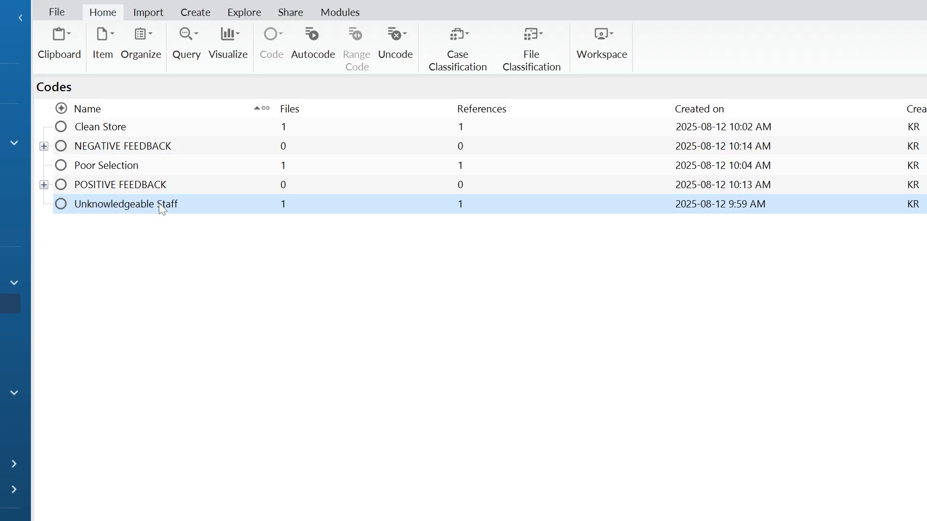
left_click_drag(160, 213, 169, 184)
left_click(126, 134)
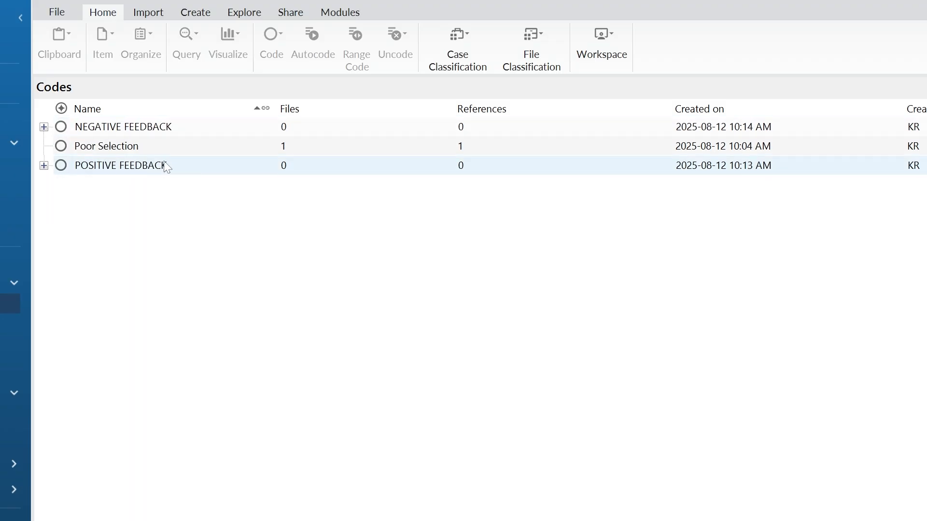
left_click(138, 145)
left_click_drag(138, 145, 171, 135)
left_click(44, 127)
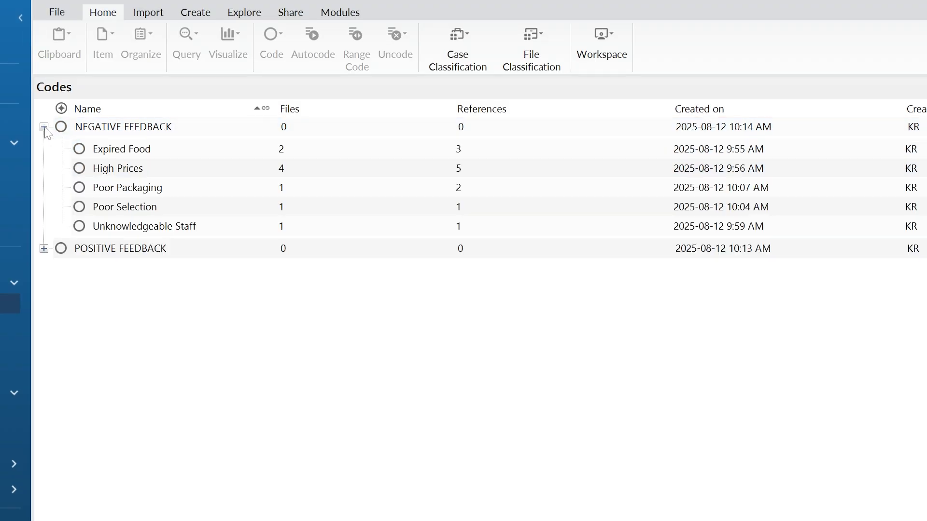
left_click(44, 248)
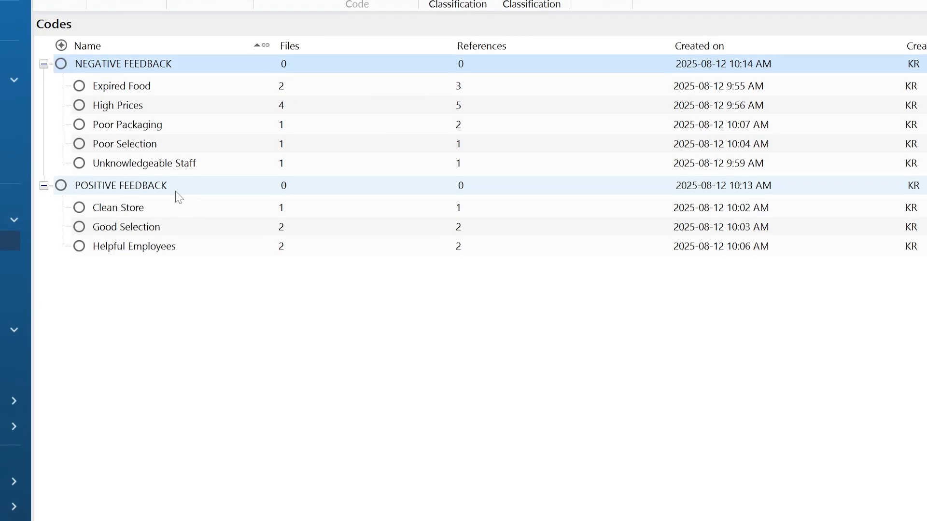
Turn on Aggregate Coding from Children for POSITIVE FEEDBACK and NEGATIVE FEEDBACK, and collapse both parent codes.
right_click(213, 147)
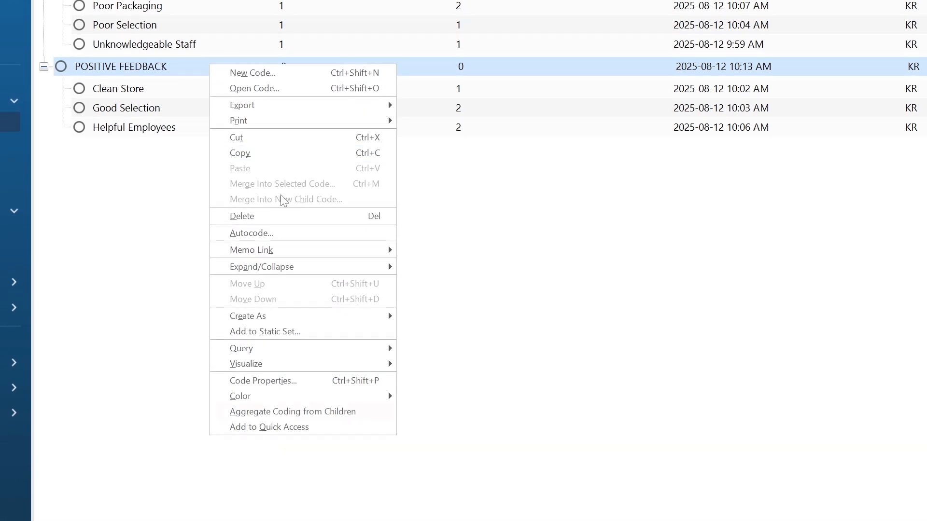
left_click(375, 411)
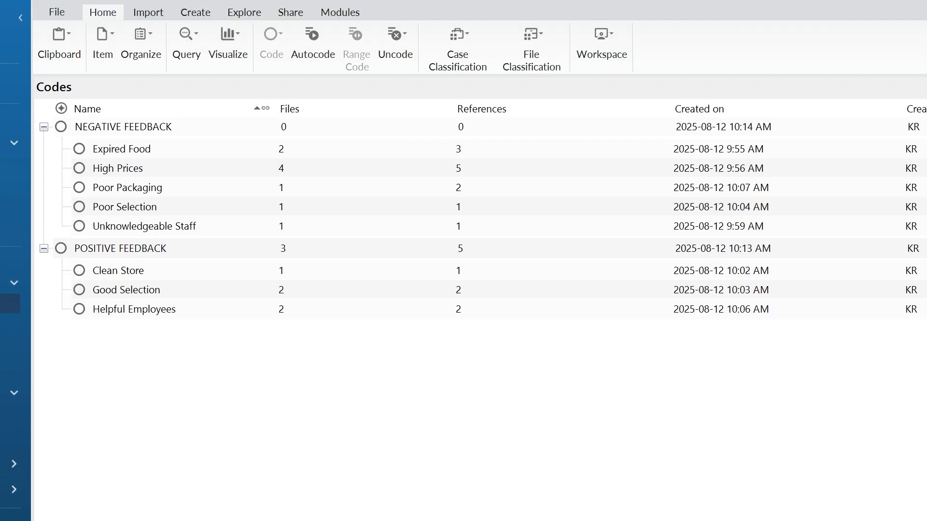
right_click(197, 131)
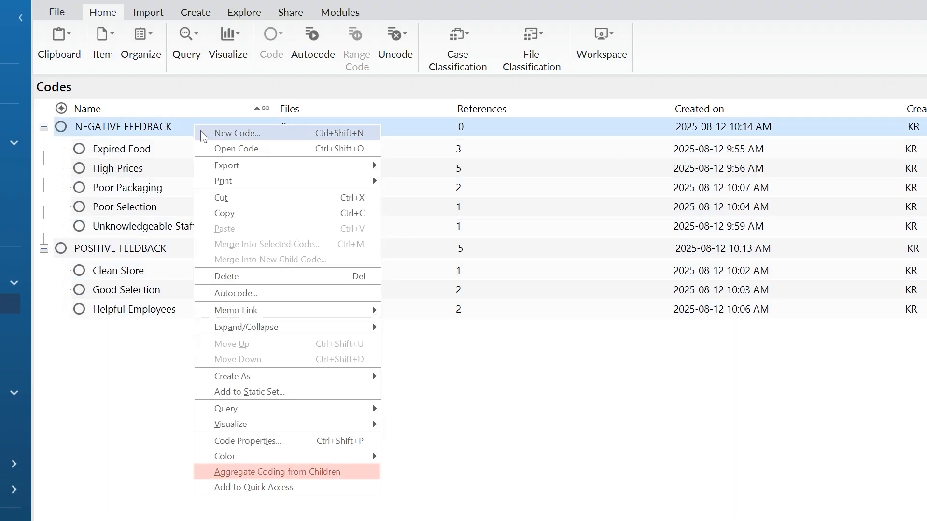
left_click(343, 471)
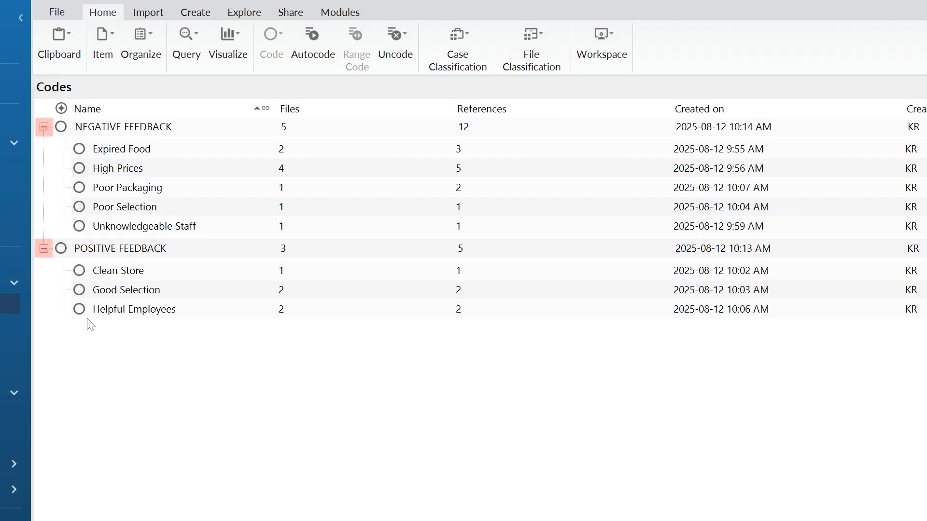
left_click(45, 249)
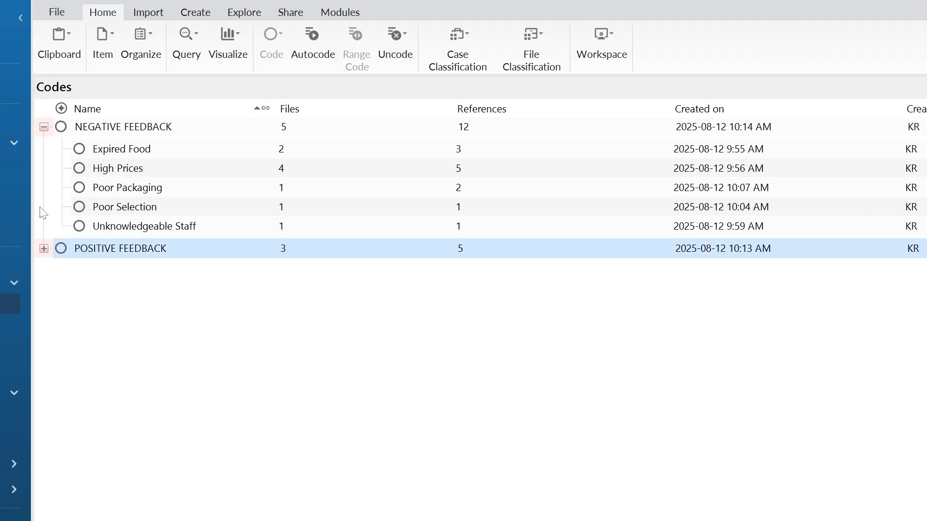
left_click(45, 128)
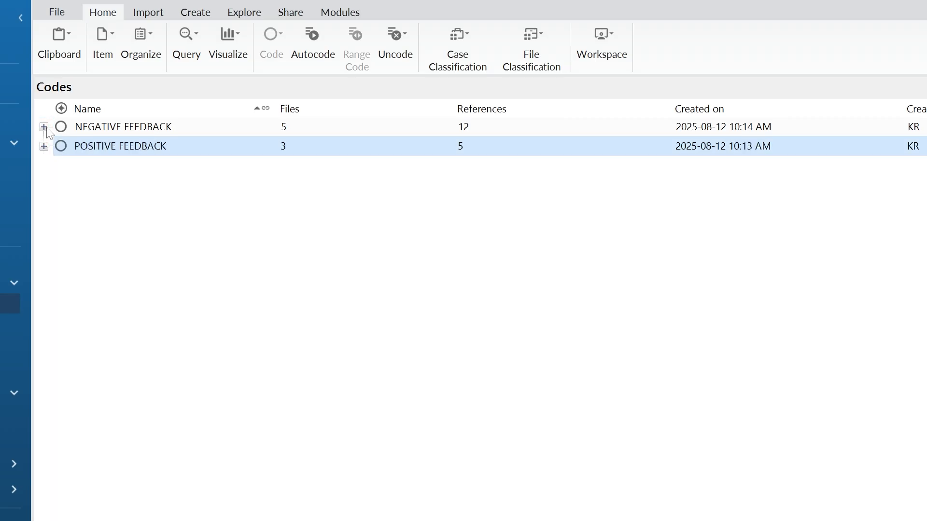